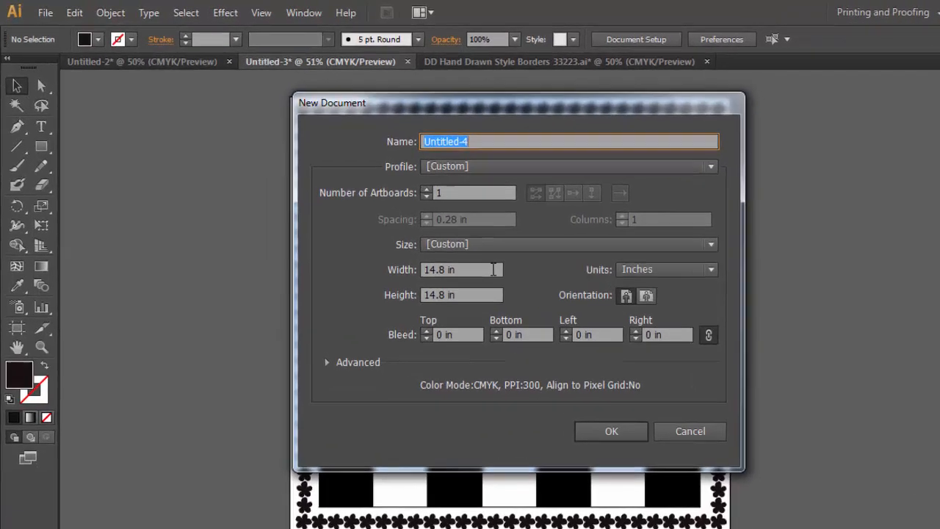
Create a new document with one artboard 14.8 in wide and 14.8 in high.
click(415, 247)
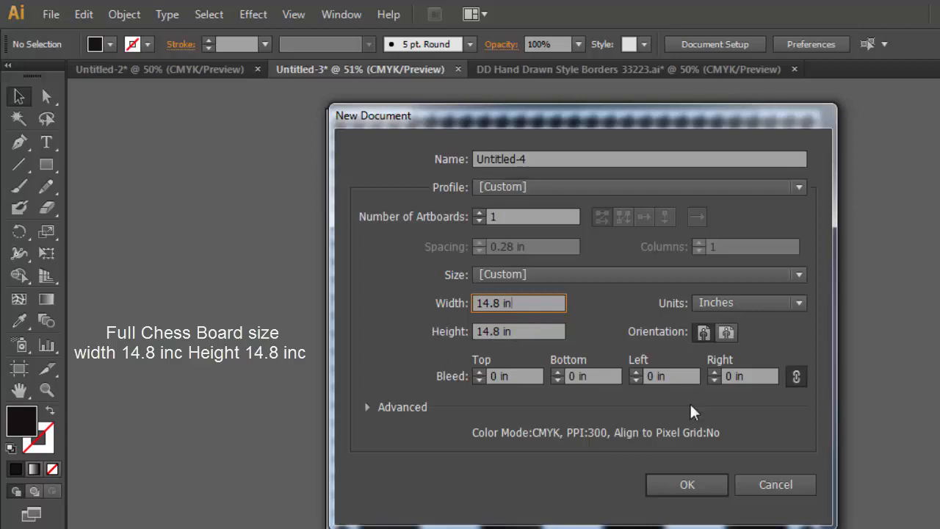
click(688, 491)
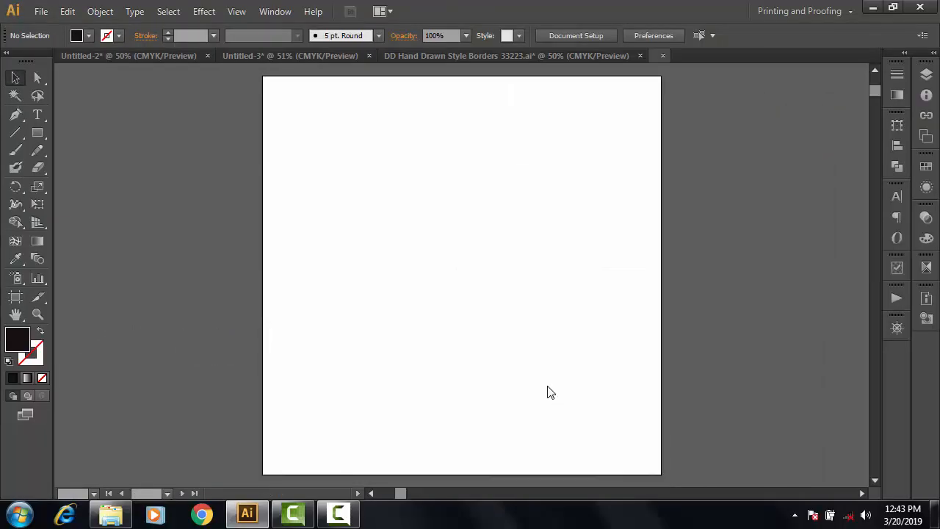
Add a 12.8 by 12.8 in square to the artboard with the Rectangle tool.
click(39, 138)
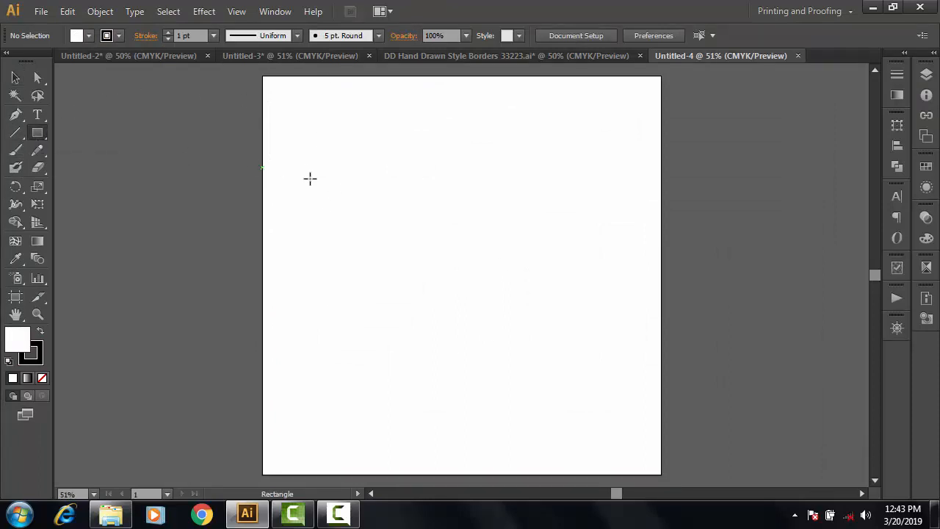
click(309, 179)
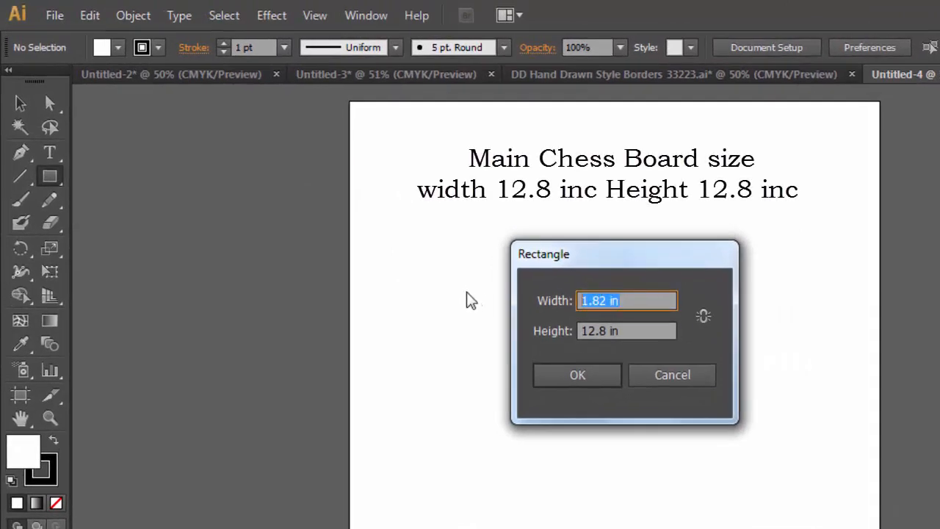
text(12.8)
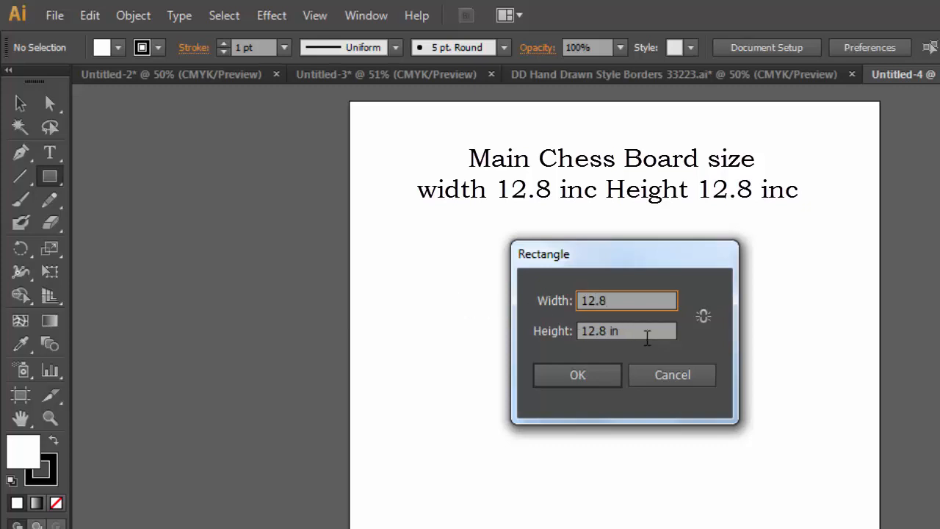
key(Tab)
drag(642, 299, 578, 301)
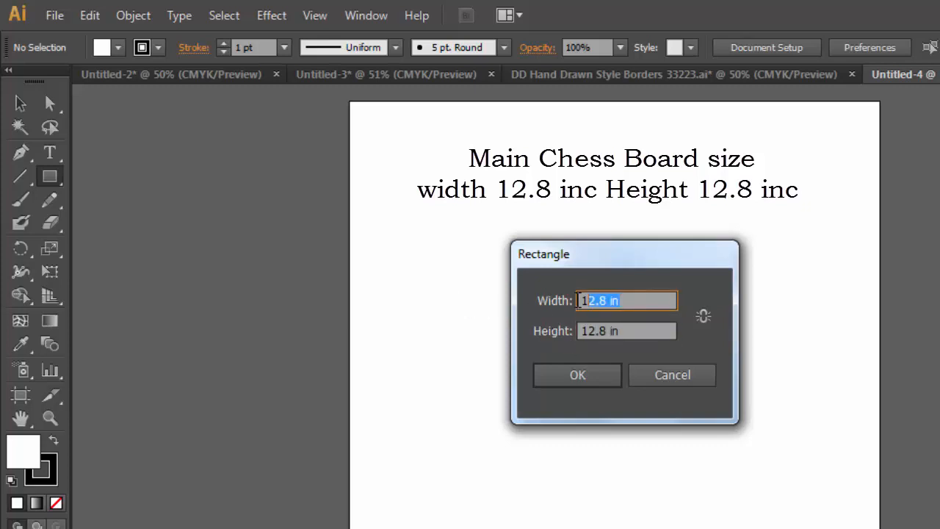
click(601, 381)
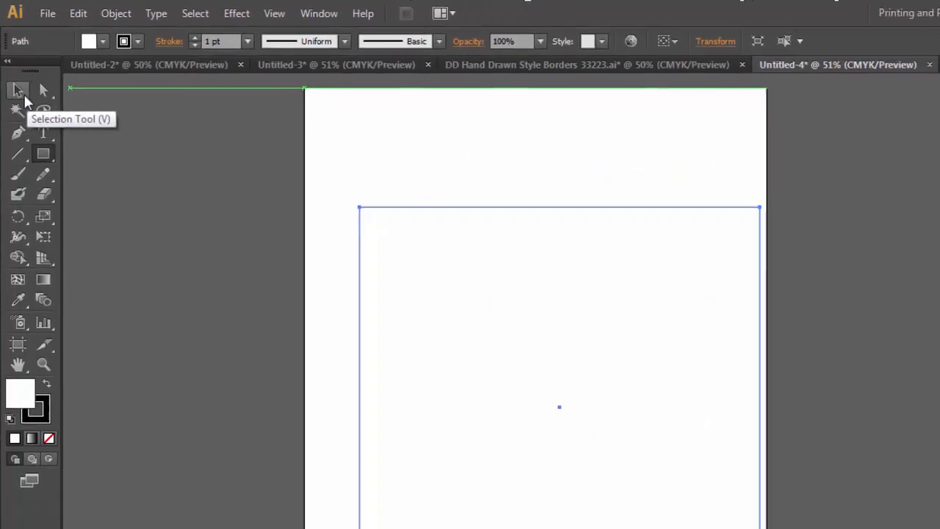
Move the square to the centre of the artboard, leaving an even margin all round, and deselect it.
click(22, 94)
drag(405, 213, 413, 222)
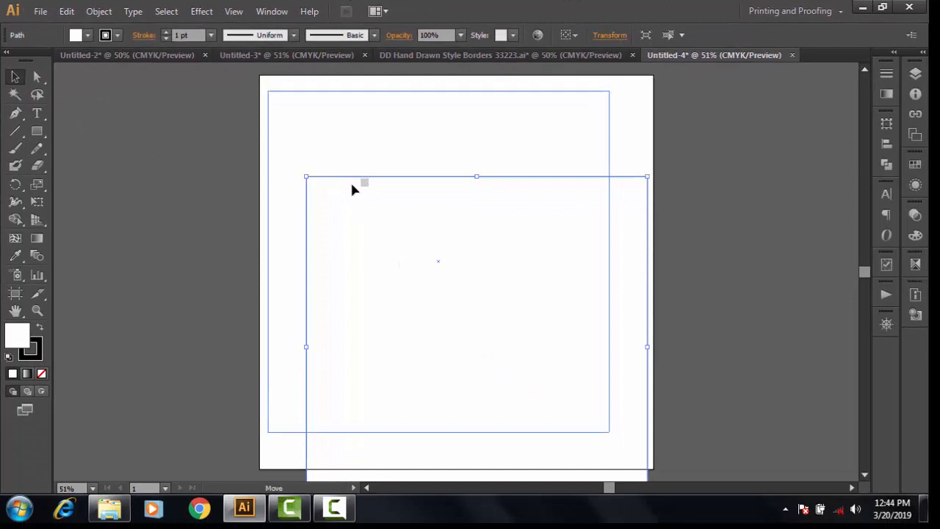
mouse_move(351, 190)
mouse_down()
mouse_move(373, 194)
mouse_move(365, 193)
mouse_up()
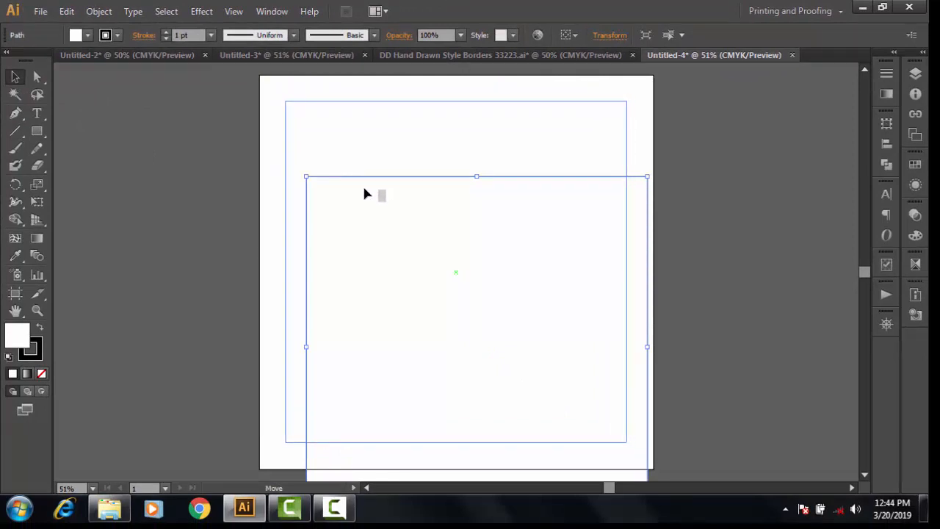
key(ctrl+z)
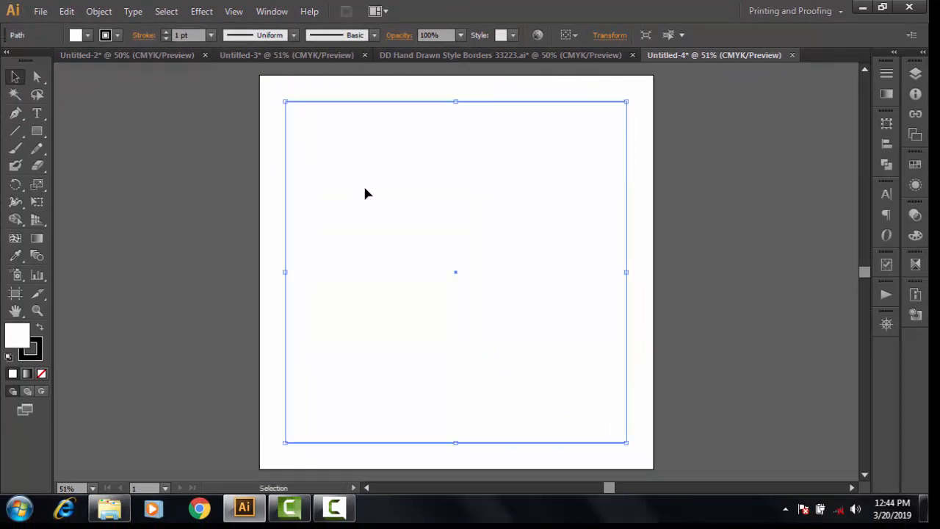
click(710, 183)
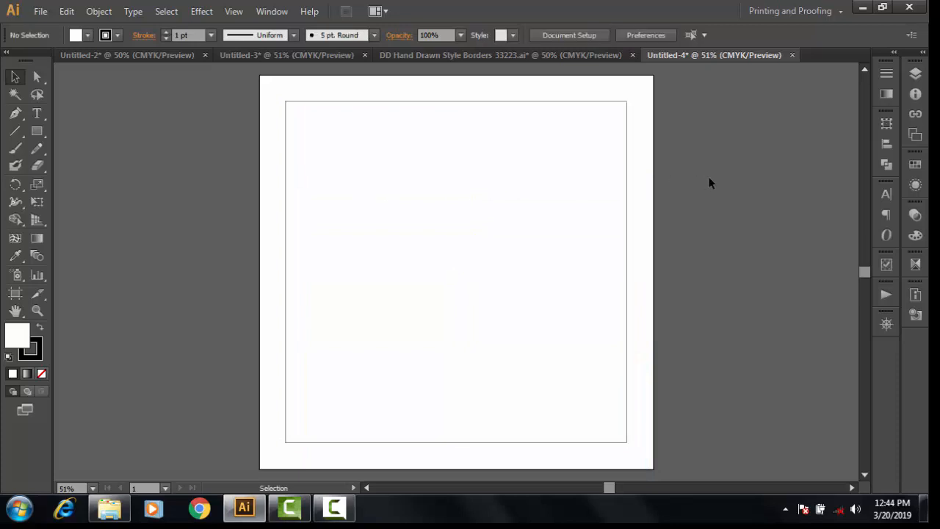
click(436, 296)
key(ctrl+shift+a)
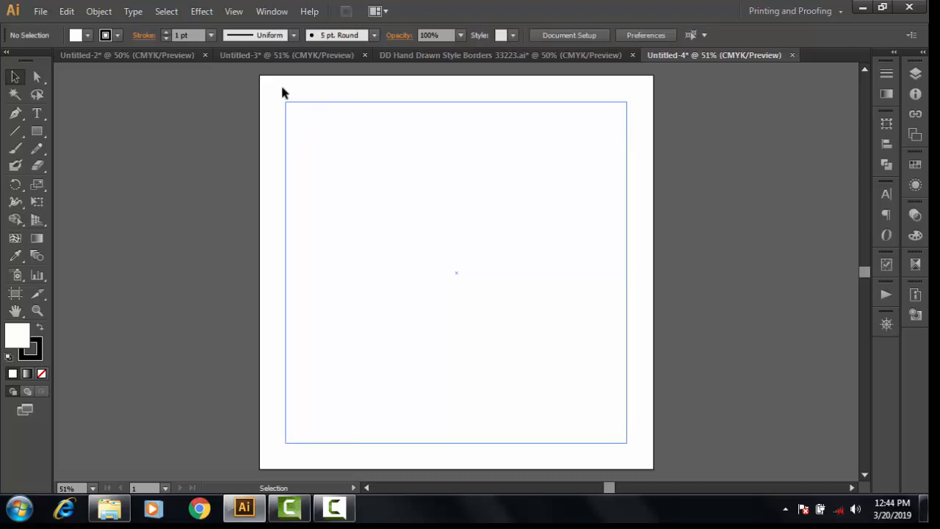
Create a horizontal rectangle strip 12.8 in wide and 1.82 in high.
drag(37, 131, 85, 134)
click(181, 131)
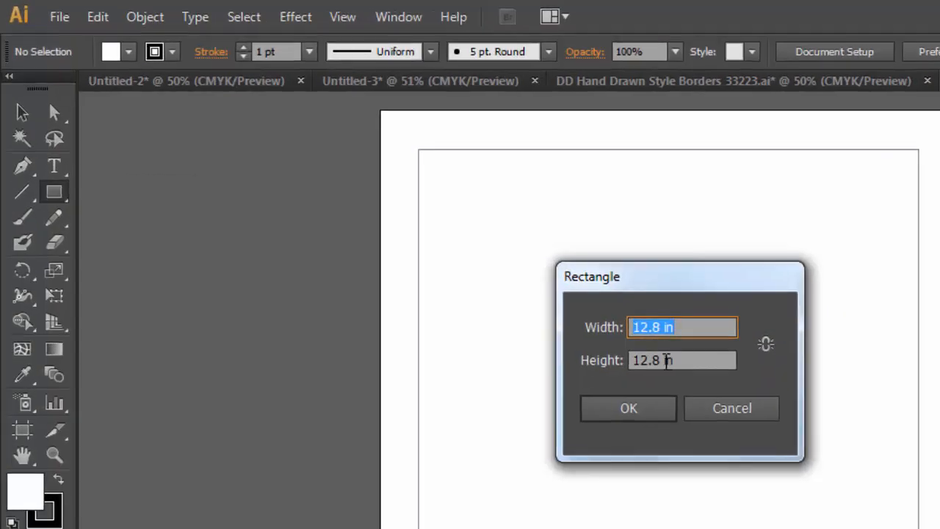
double_click(665, 360)
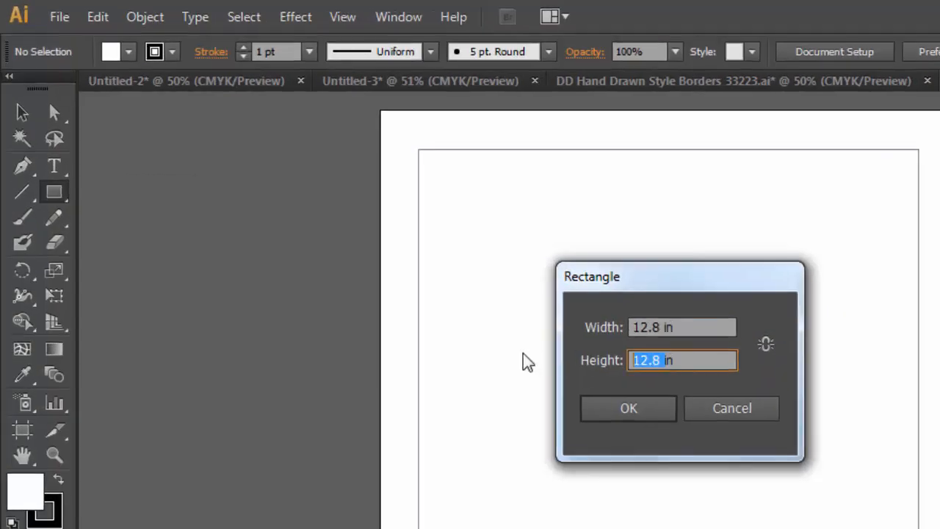
text(1)
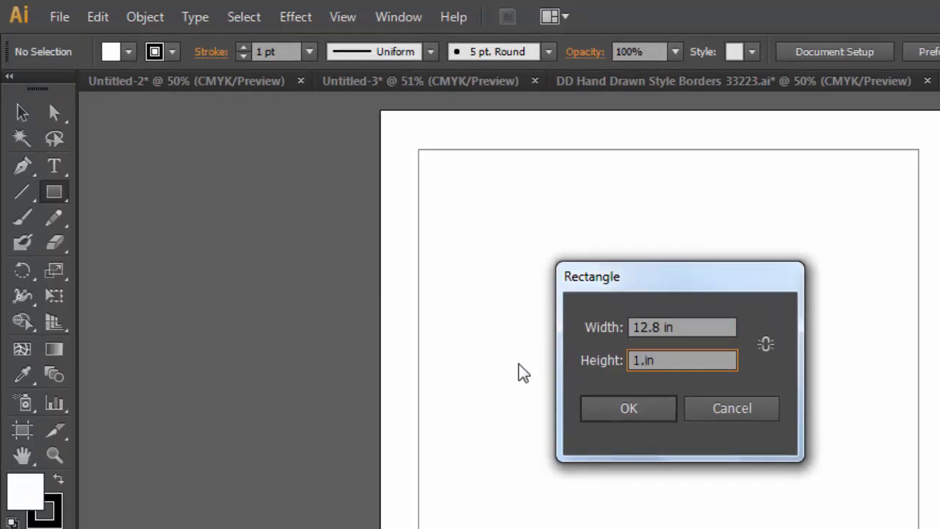
text(.82)
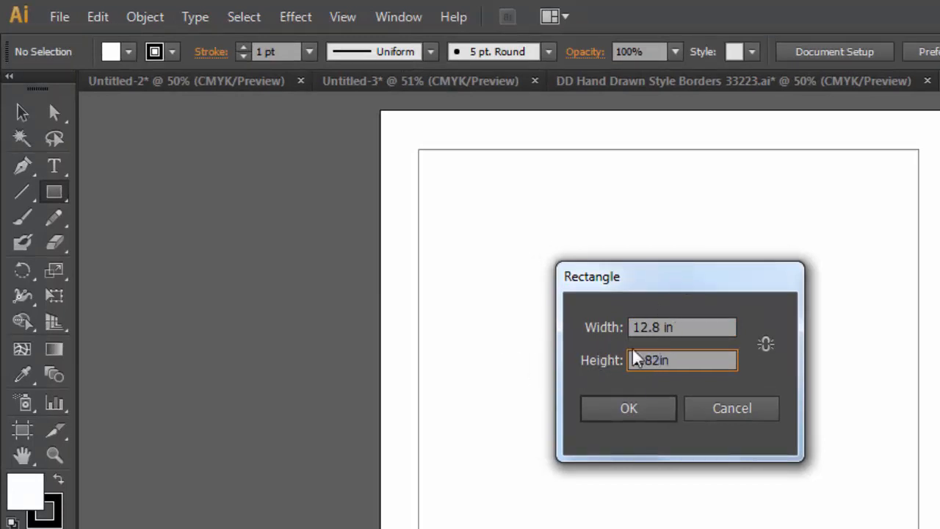
click(629, 408)
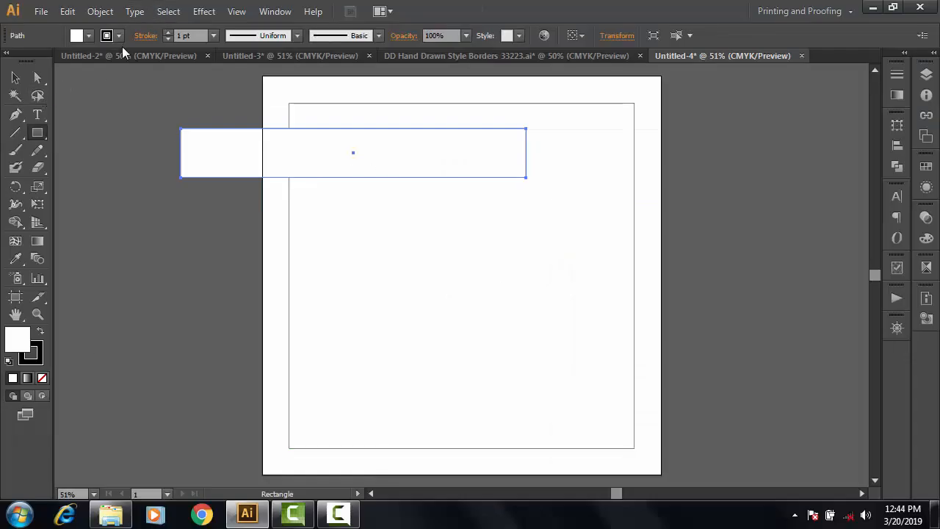
Fill the horizontal strip with black and move it flush inside the square's upper edge.
click(89, 35)
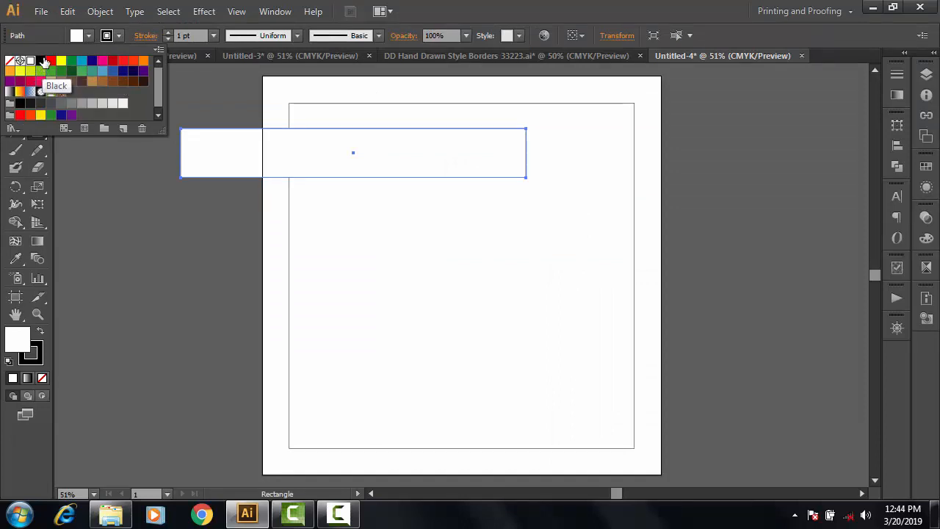
click(41, 60)
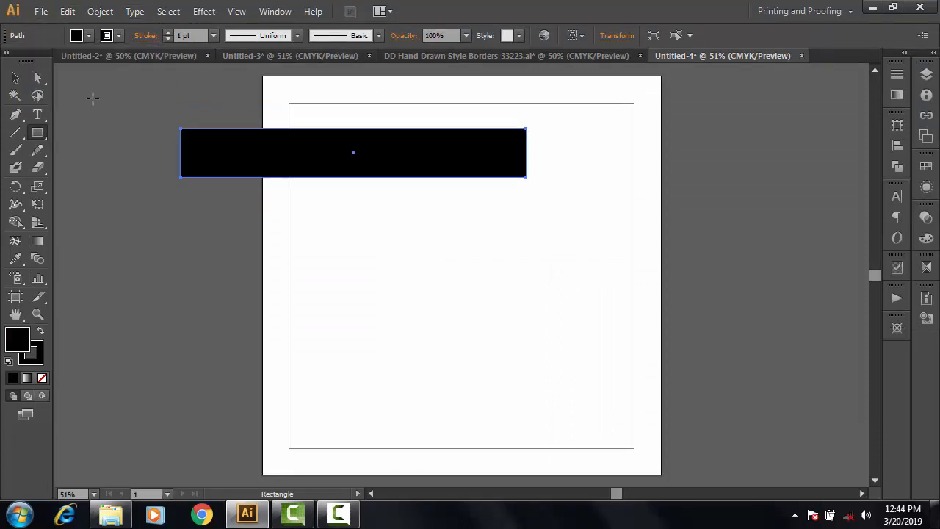
click(15, 77)
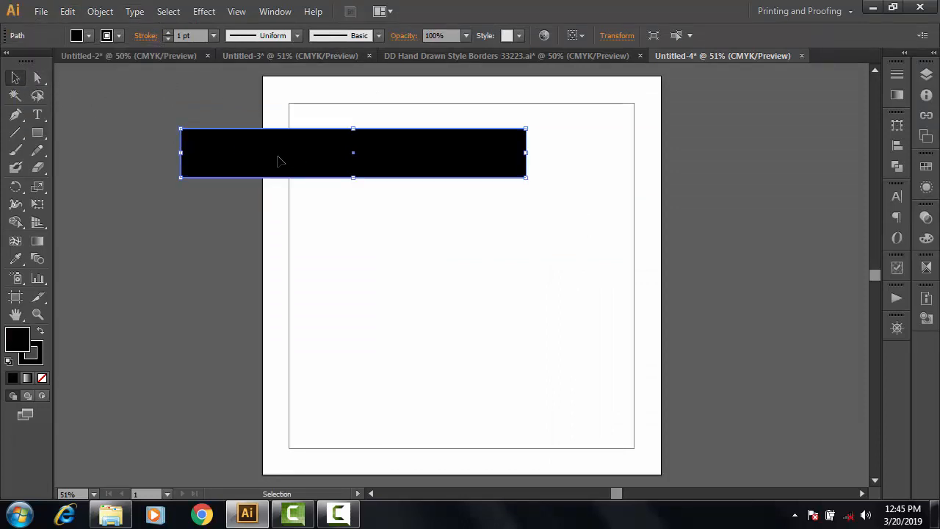
drag(278, 160, 387, 136)
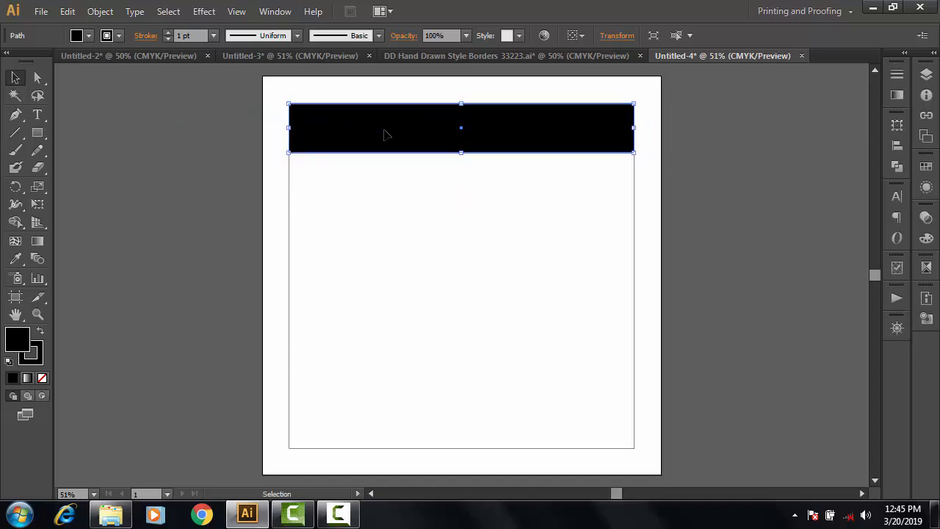
click(801, 127)
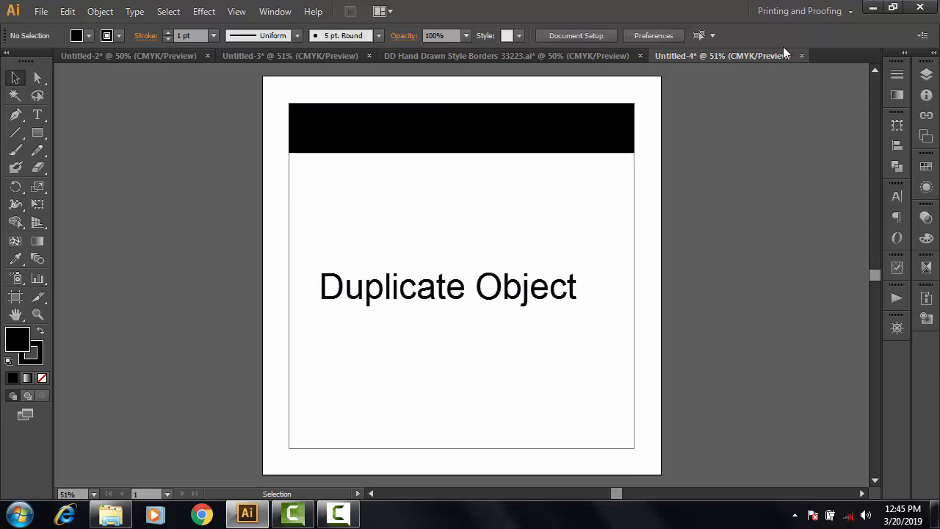
Duplicate the black strip downward six times, stacking the copies edge to edge until they cover the whole square.
click(461, 129)
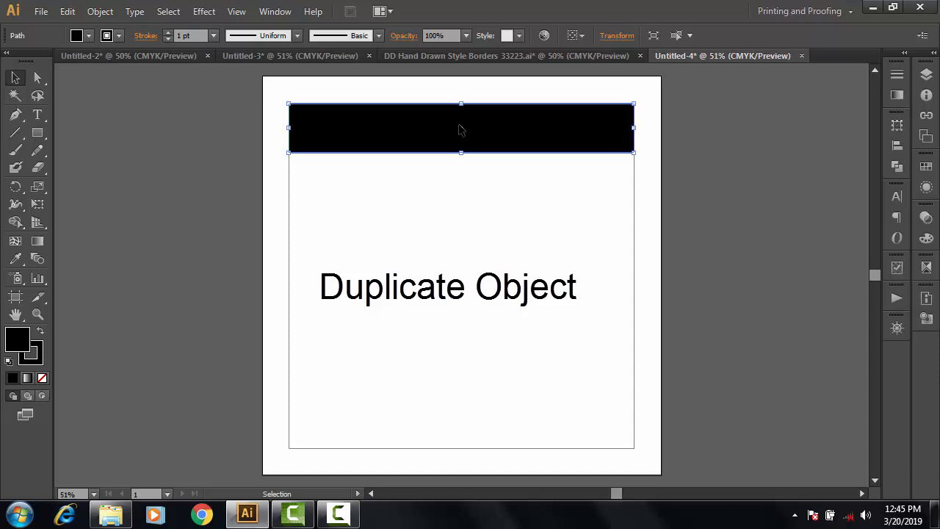
drag(461, 129, 541, 369)
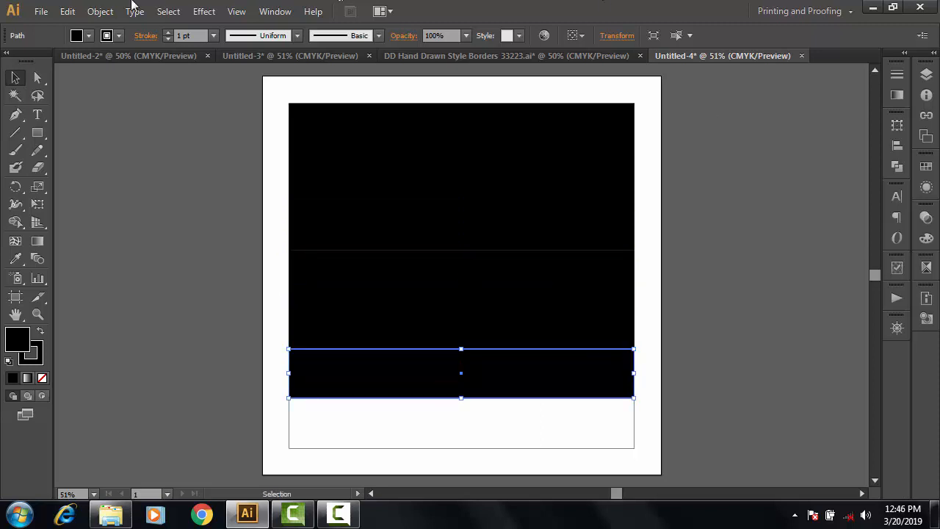
scroll(455, 321, down, 2)
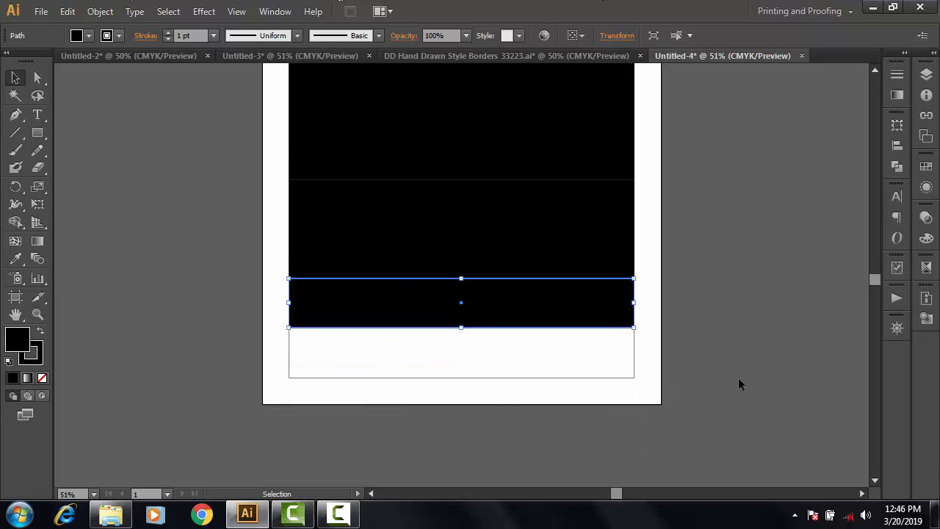
drag(571, 317, 567, 364)
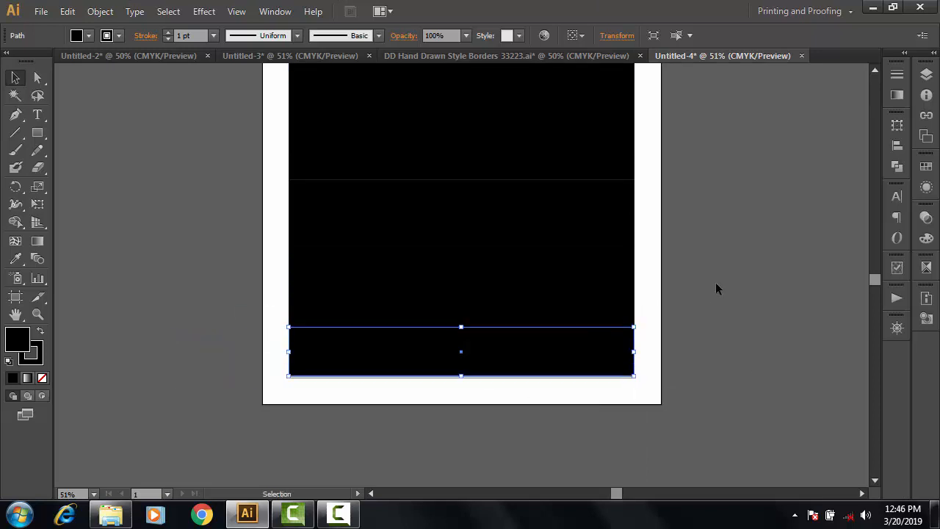
click(679, 319)
click(547, 358)
click(688, 319)
click(580, 353)
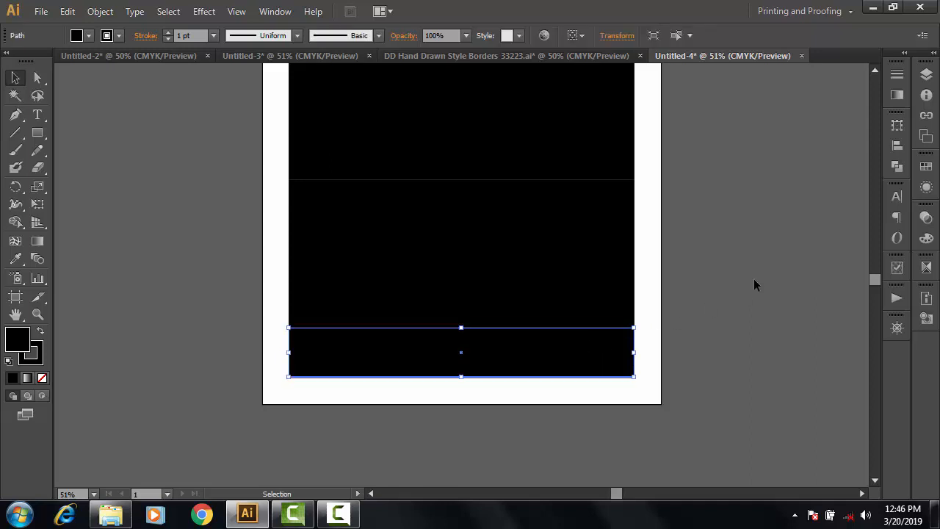
click(753, 279)
scroll(149, 118, up, 2)
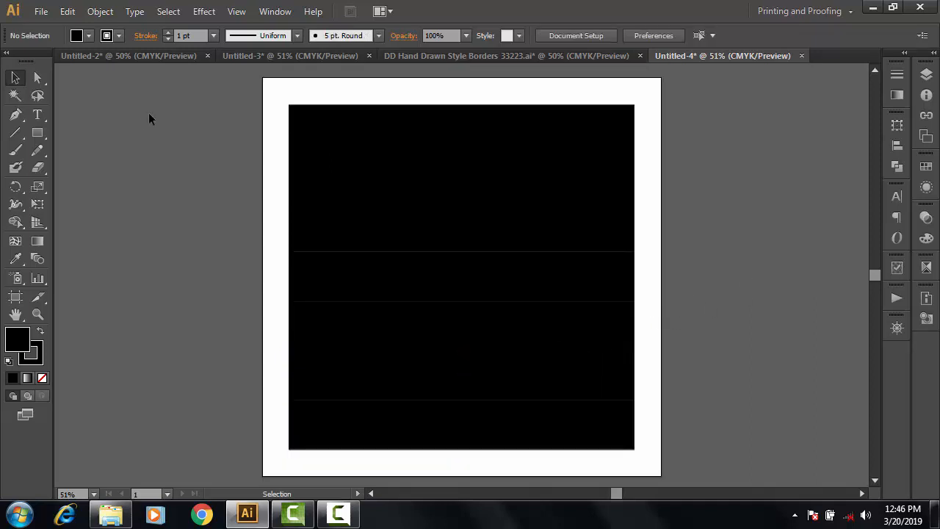
Create a vertical rectangle strip 1.82 in wide and 12.8 in high beside the artboard.
click(38, 133)
click(134, 154)
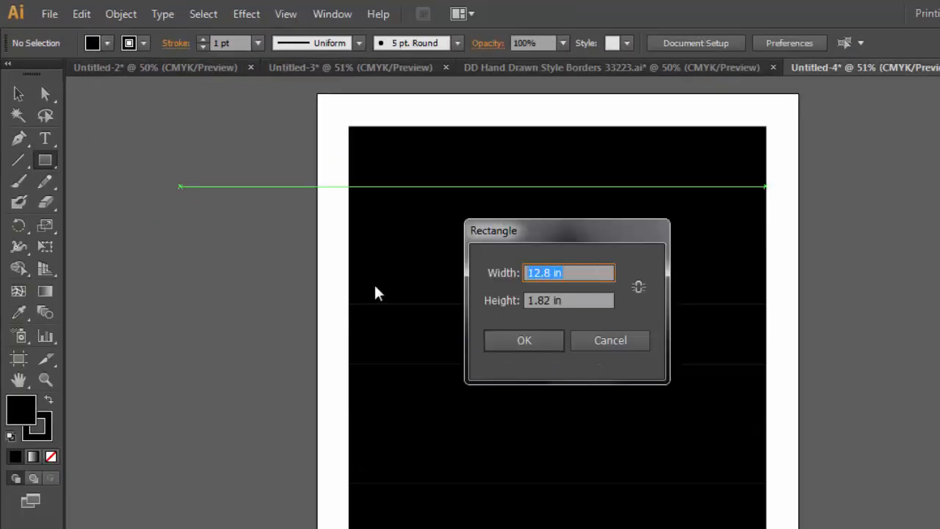
text(1.8)
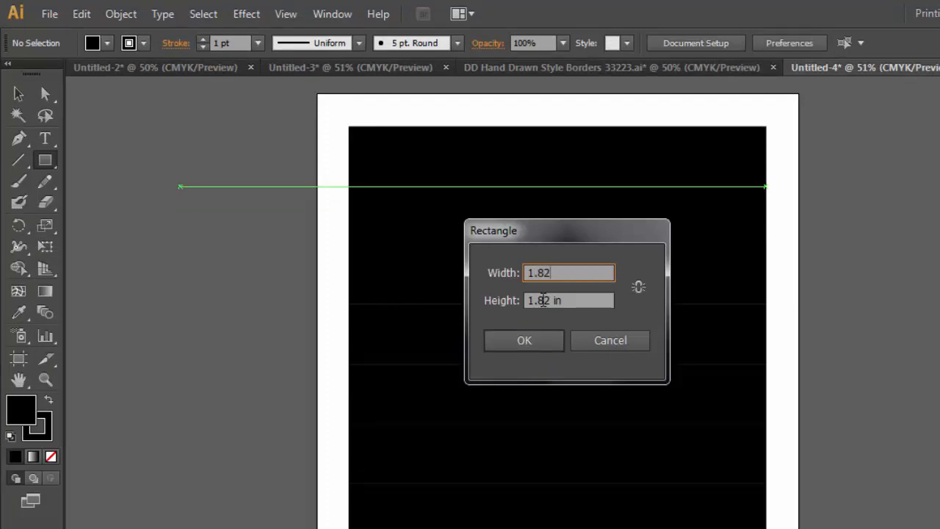
text(2)
key(Tab)
text(1)
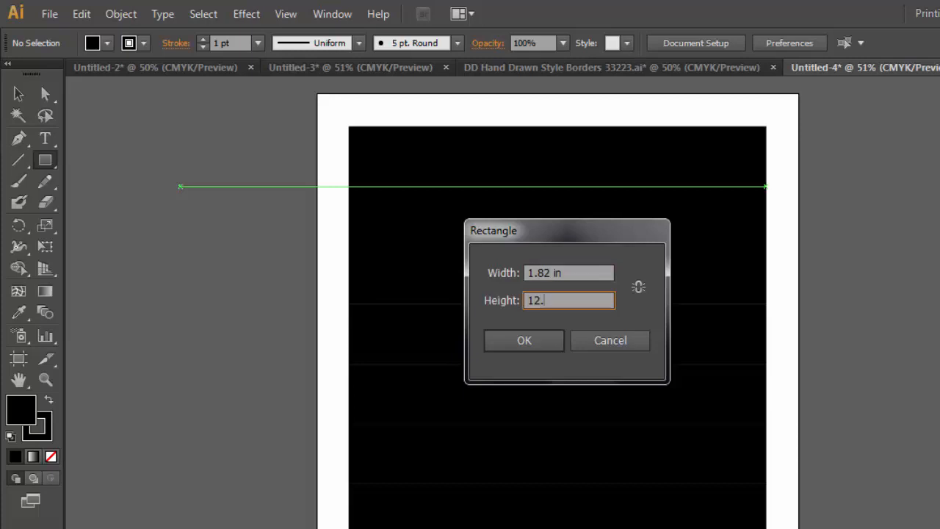
click(518, 335)
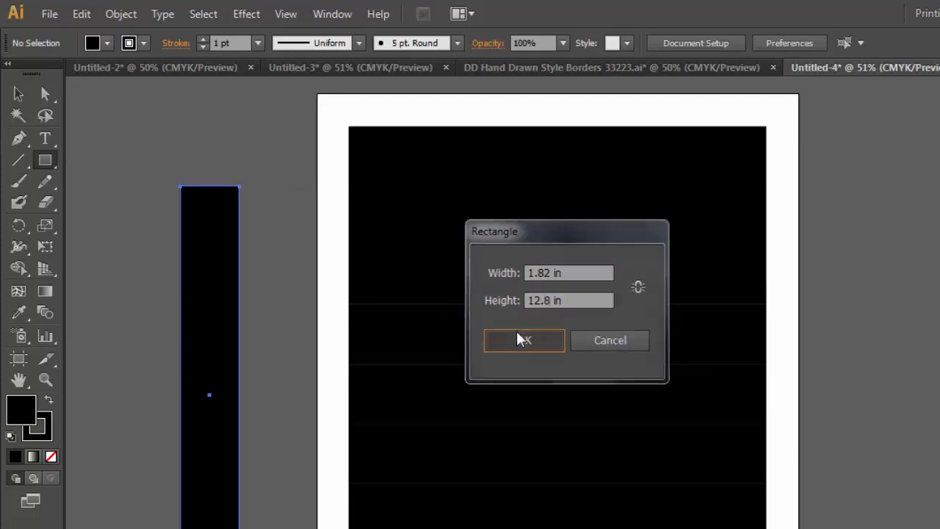
Fill the vertical strip beside the artboard with white.
click(88, 35)
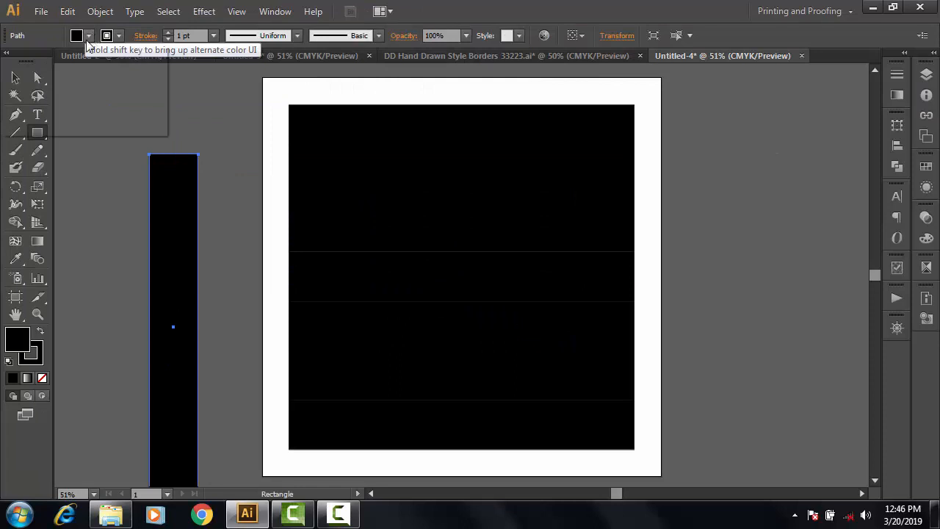
click(30, 60)
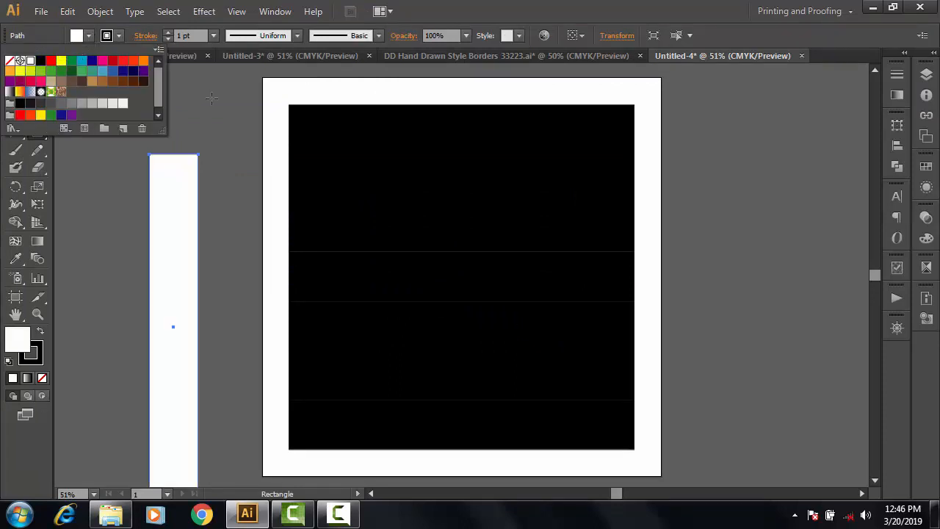
click(212, 99)
click(20, 78)
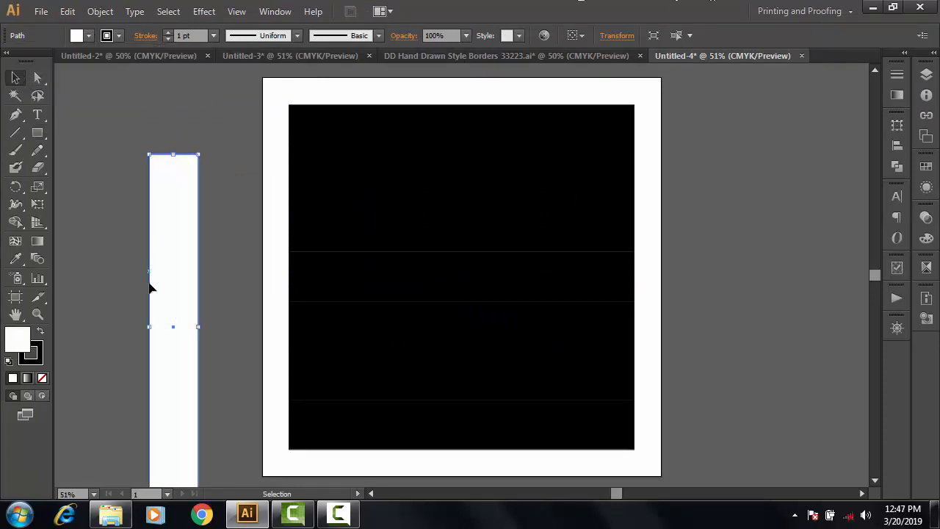
Move the white vertical strip onto the black square, flush inside its left edge.
drag(157, 272, 299, 231)
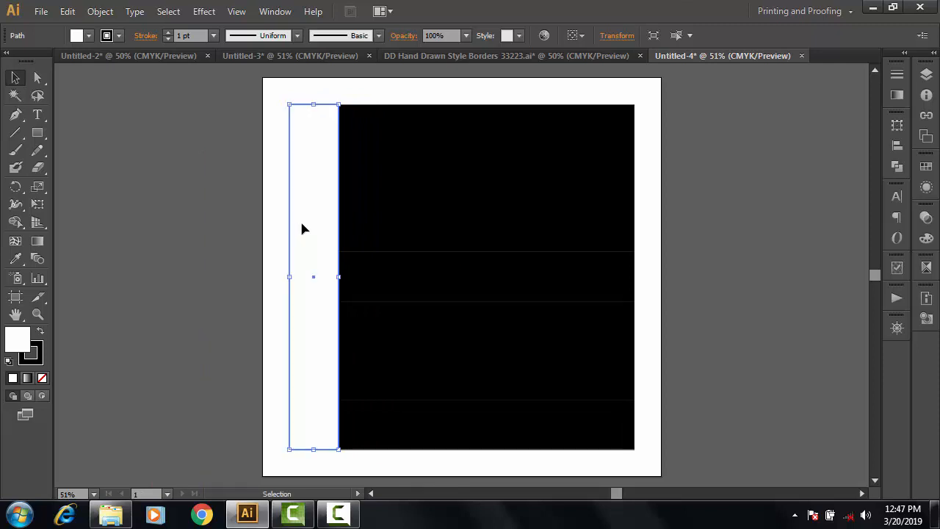
drag(342, 230, 349, 228)
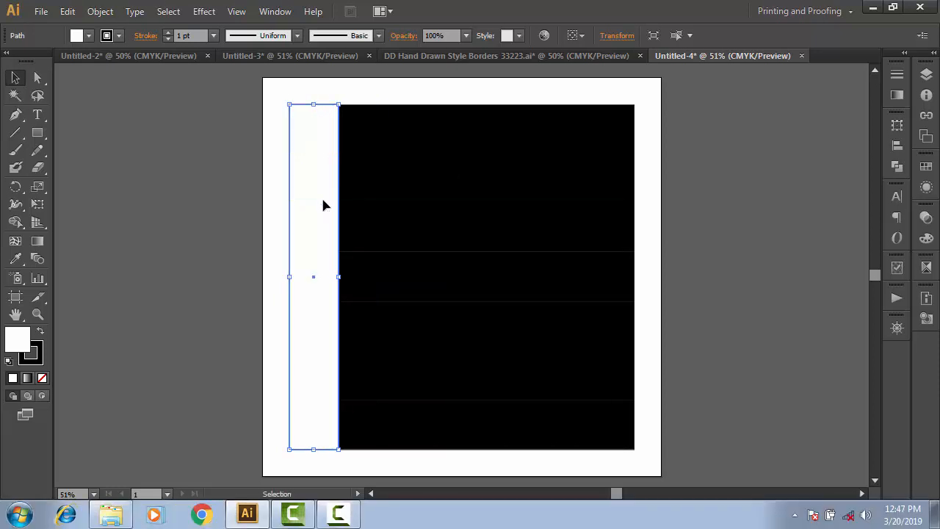
Duplicate the white strip rightward six times, placing the copies edge to edge until they cover the whole square.
drag(339, 204, 391, 202)
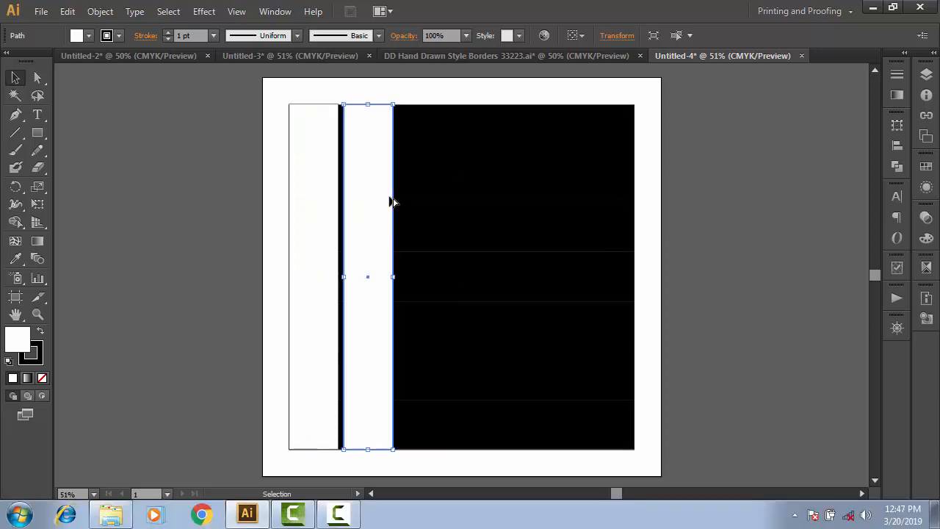
key(Left)
key(Left)
key(Left)
key(Left)
key(Left)
key(Left)
key(Left)
key(Left)
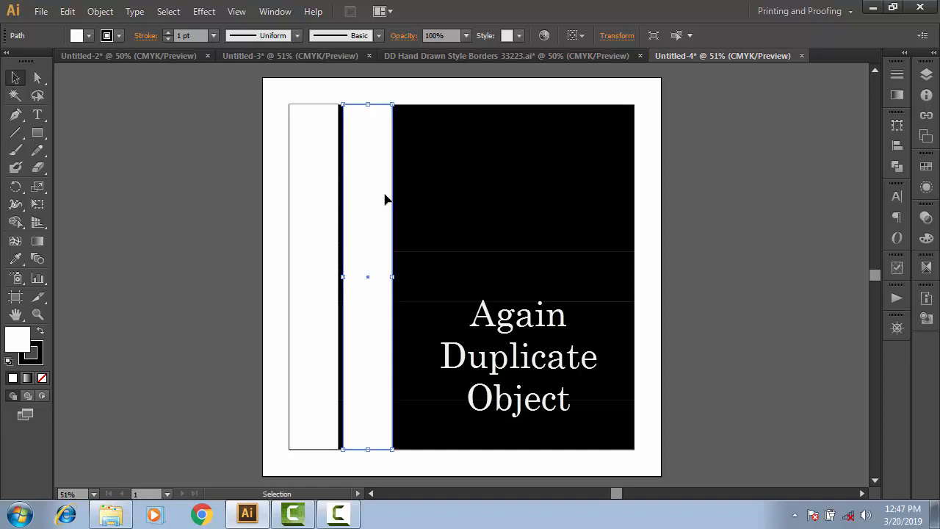
key(Left)
key(Left)
key(Left)
key(Left)
key(Left)
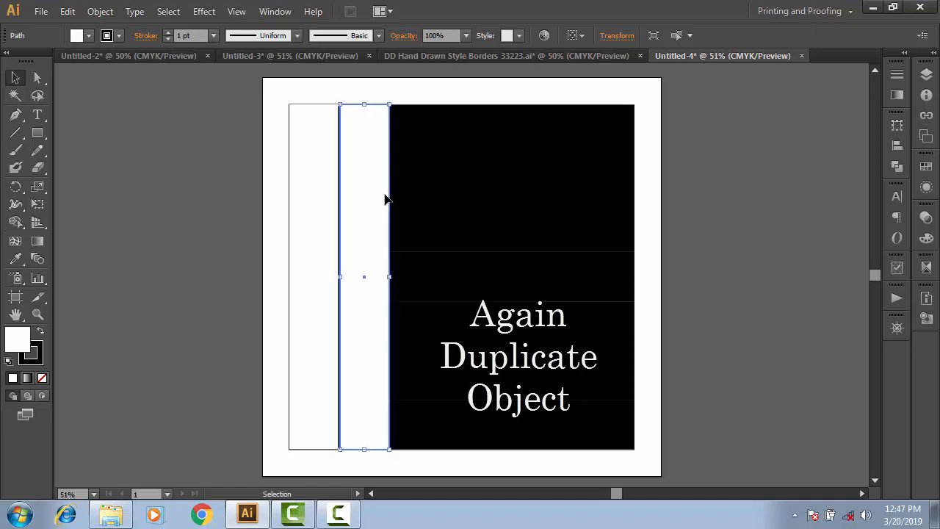
click(772, 150)
click(356, 159)
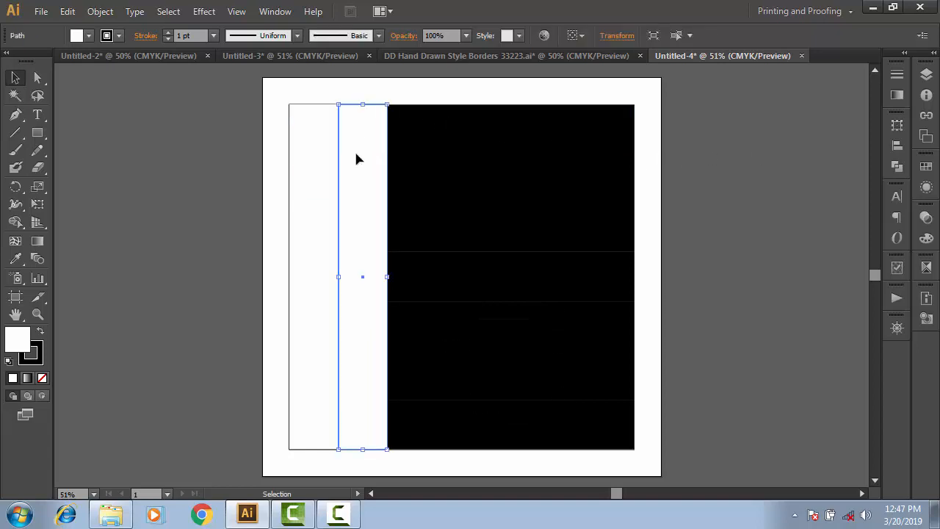
drag(356, 159, 456, 157)
drag(463, 158, 604, 157)
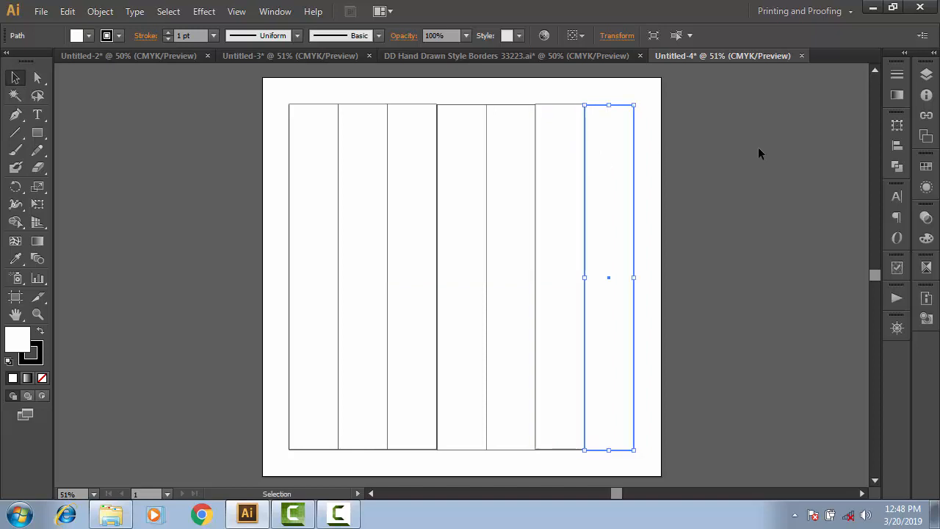
Fine-tune the positions of the white strips so their sides meet and their upper and lower ends line up.
click(729, 153)
click(465, 220)
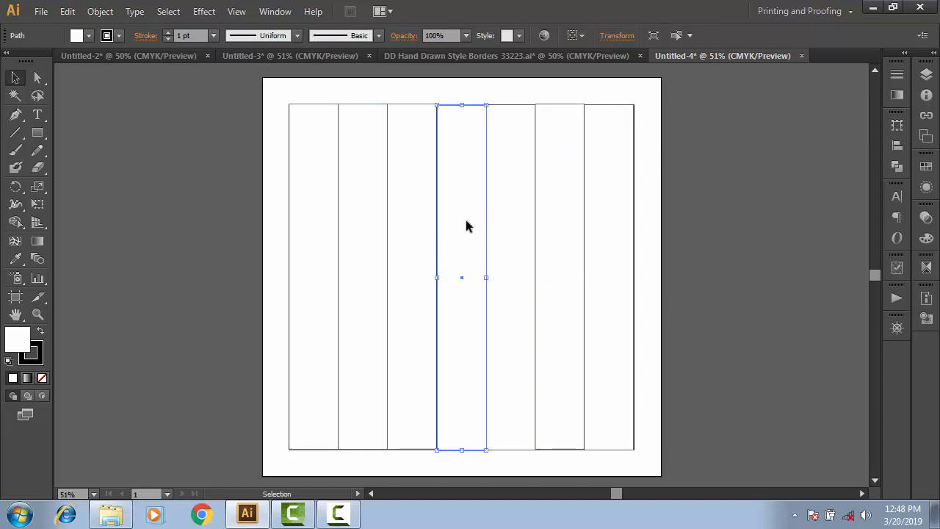
click(711, 197)
click(514, 200)
click(571, 203)
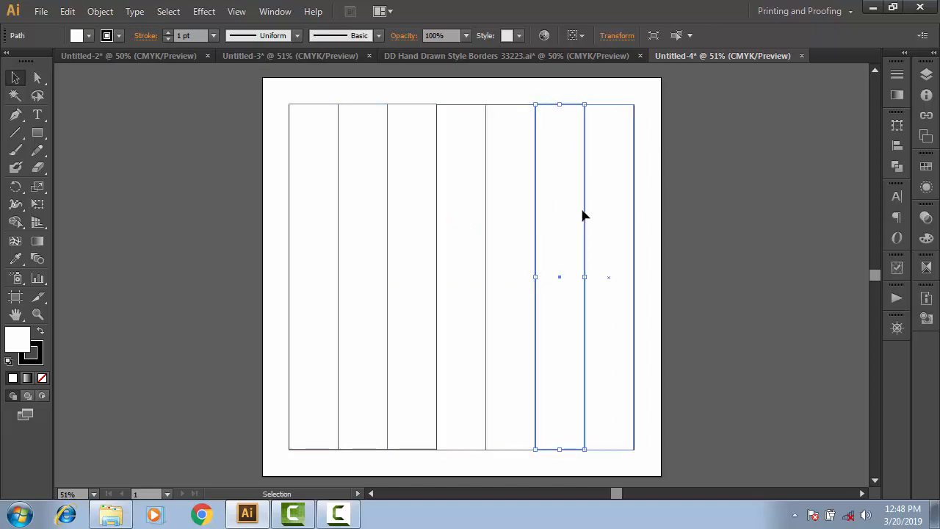
click(646, 199)
click(609, 205)
click(648, 213)
click(567, 244)
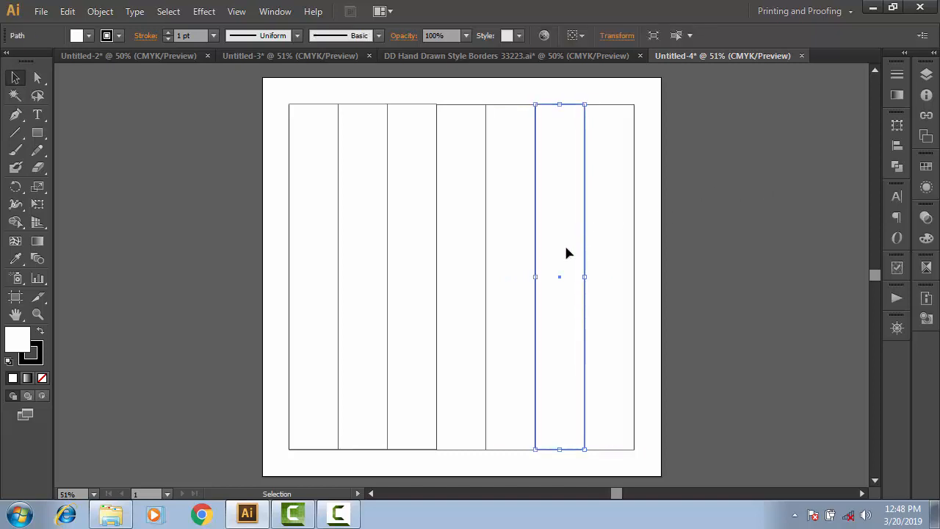
click(758, 180)
click(577, 171)
click(732, 141)
click(411, 190)
click(365, 223)
click(317, 240)
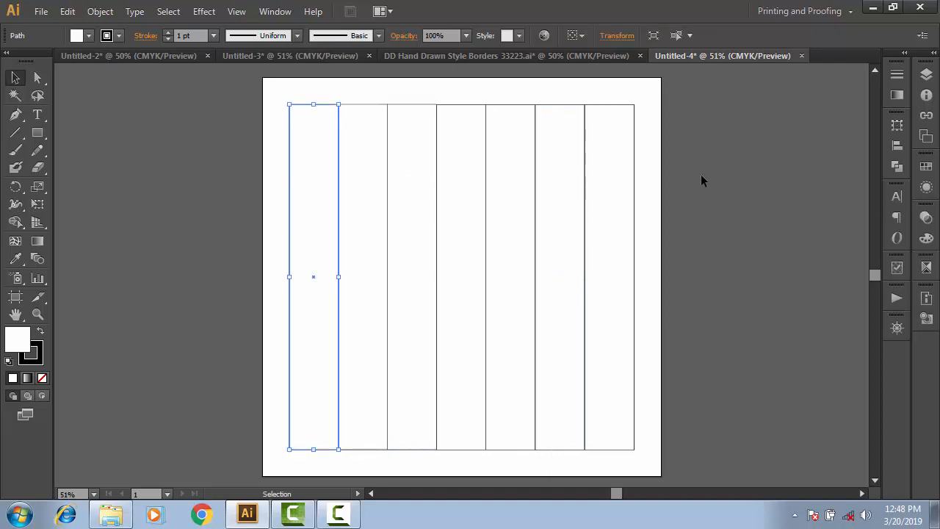
click(703, 178)
click(418, 235)
click(797, 145)
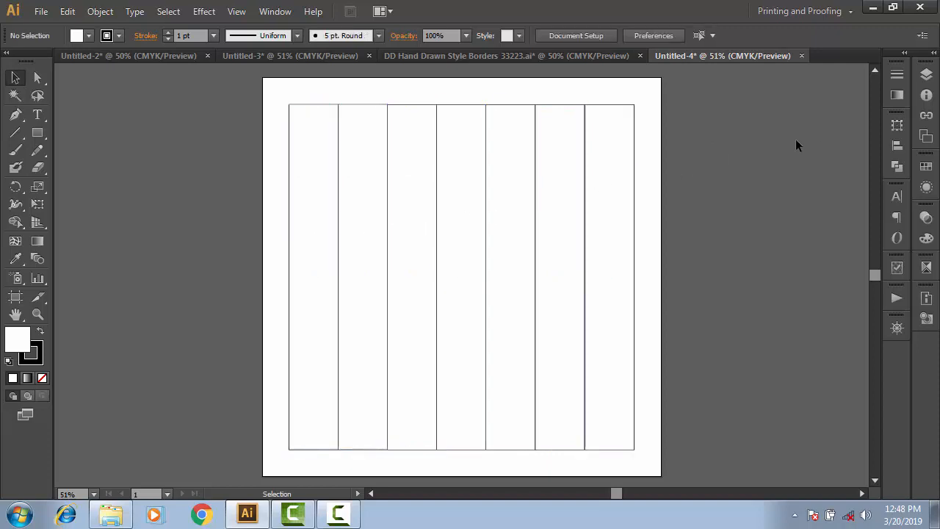
click(363, 250)
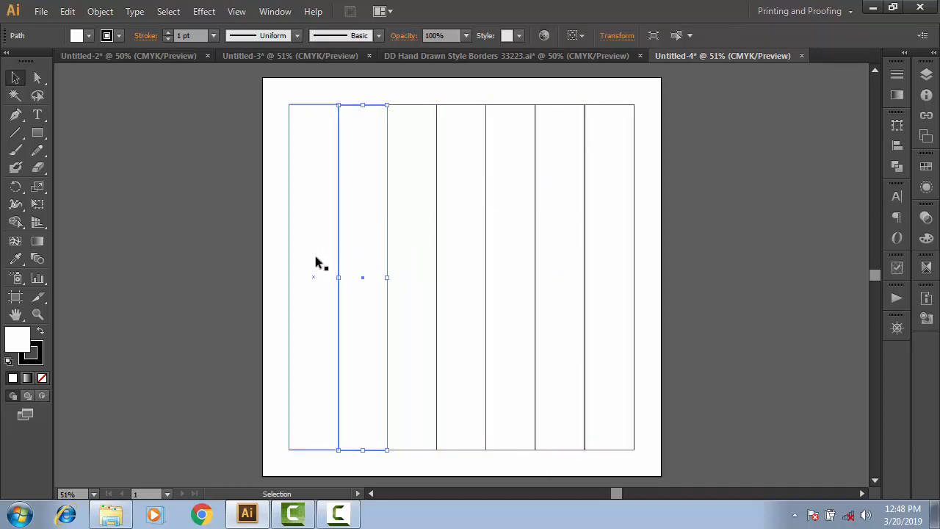
click(315, 262)
click(701, 187)
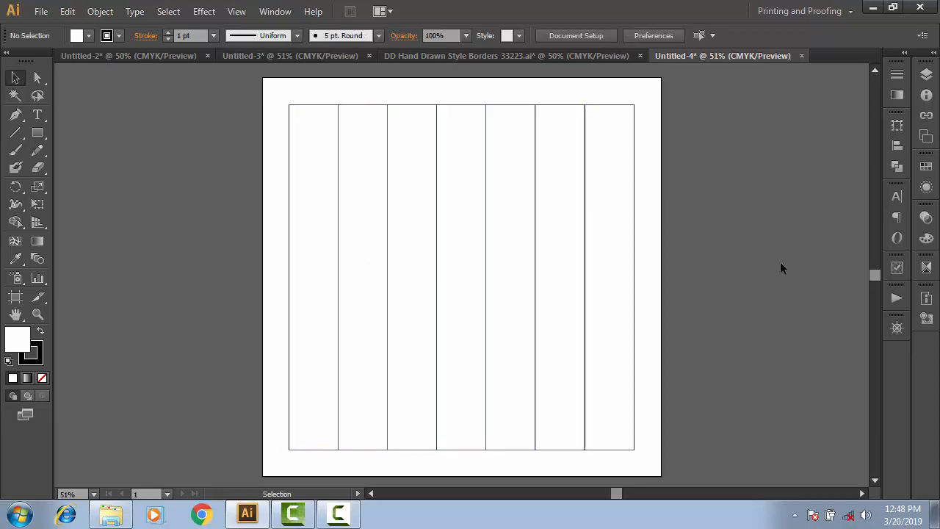
Select all the horizontal and vertical strips and split them into a grid of squares with Pathfinder Divide.
scroll(781, 267, down, 3)
scroll(291, 277, up, 6)
scroll(440, 330, down, 3)
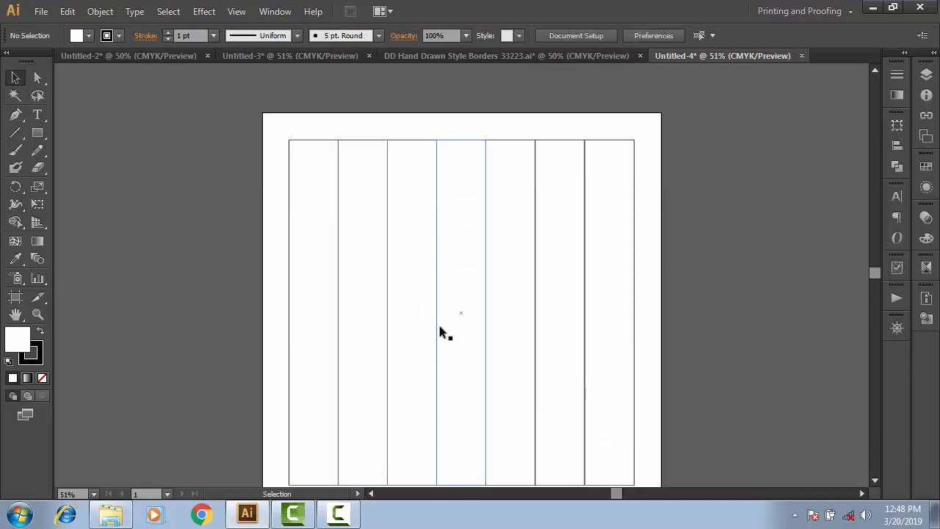
scroll(365, 266, down, 1)
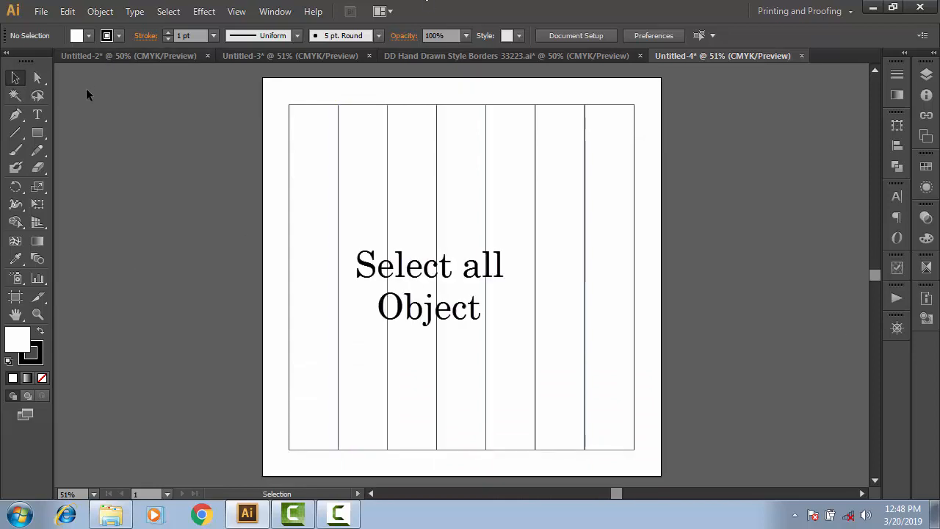
drag(217, 99, 743, 414)
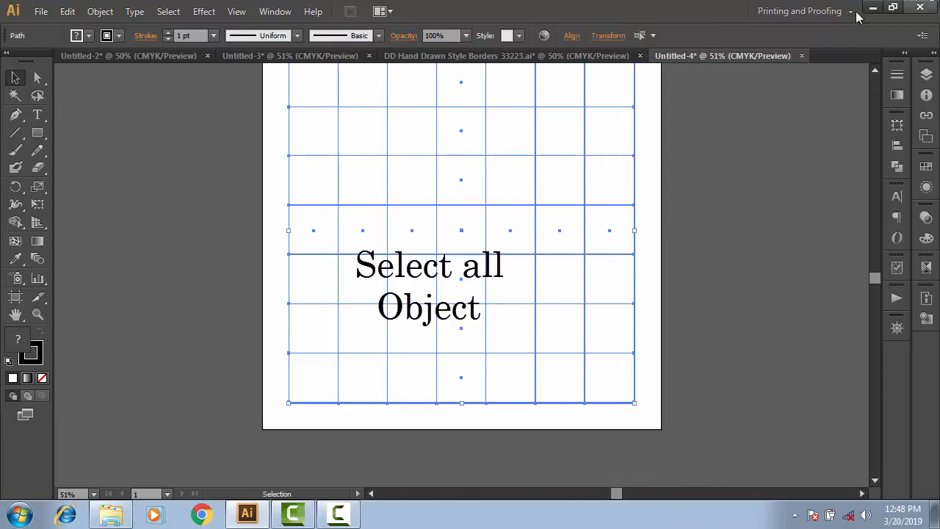
scroll(876, 183, up, 2)
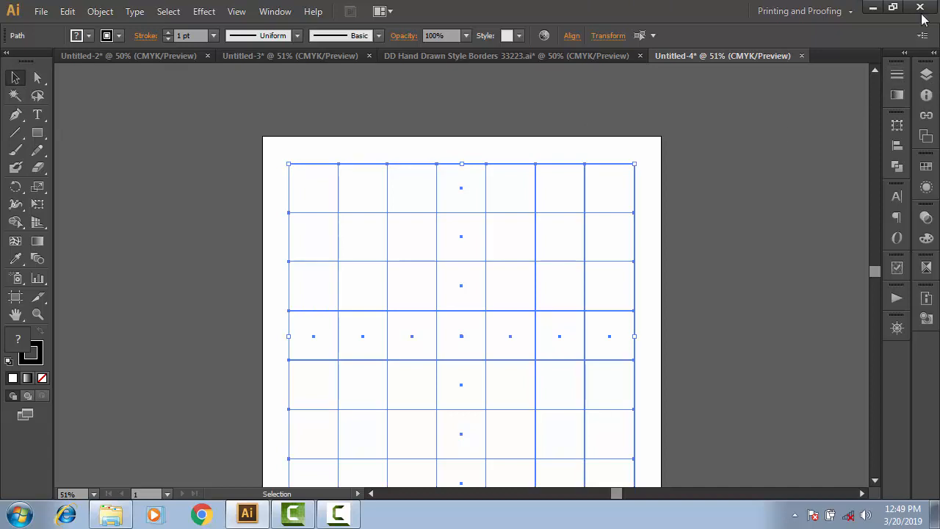
click(798, 18)
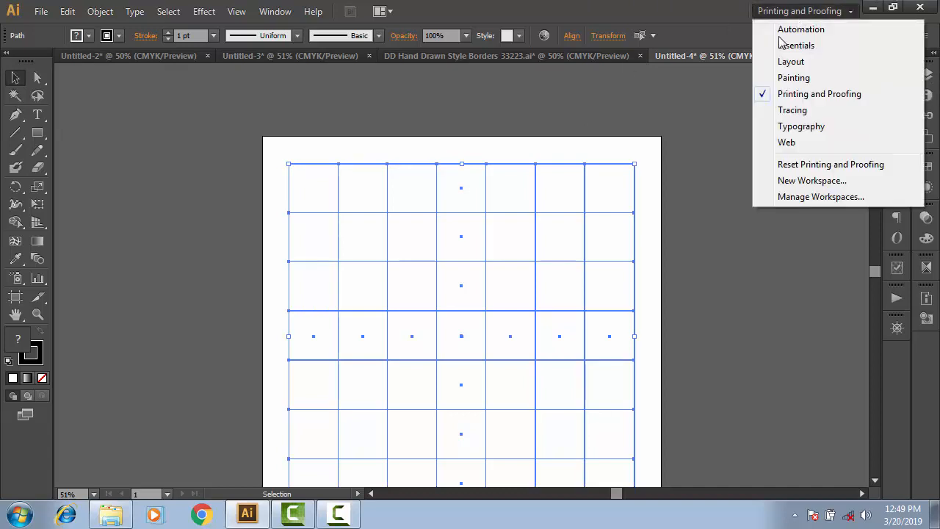
click(815, 96)
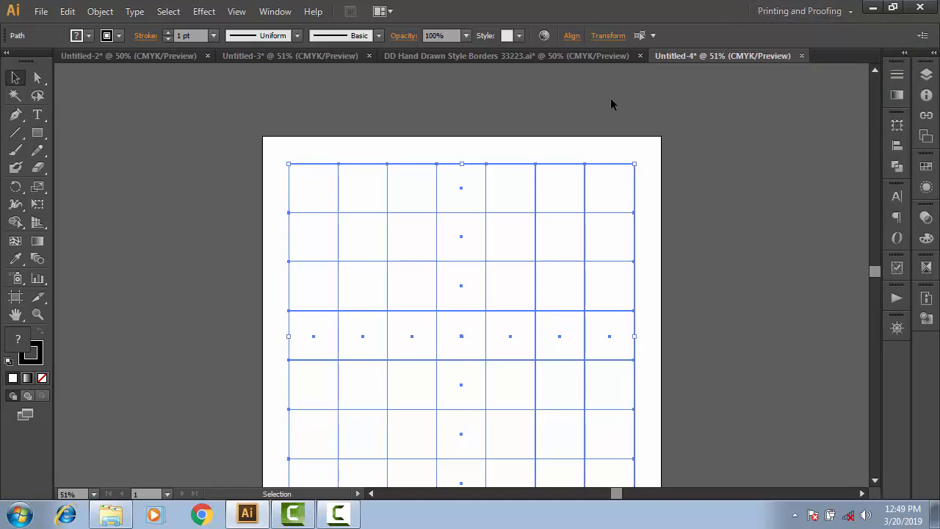
click(896, 166)
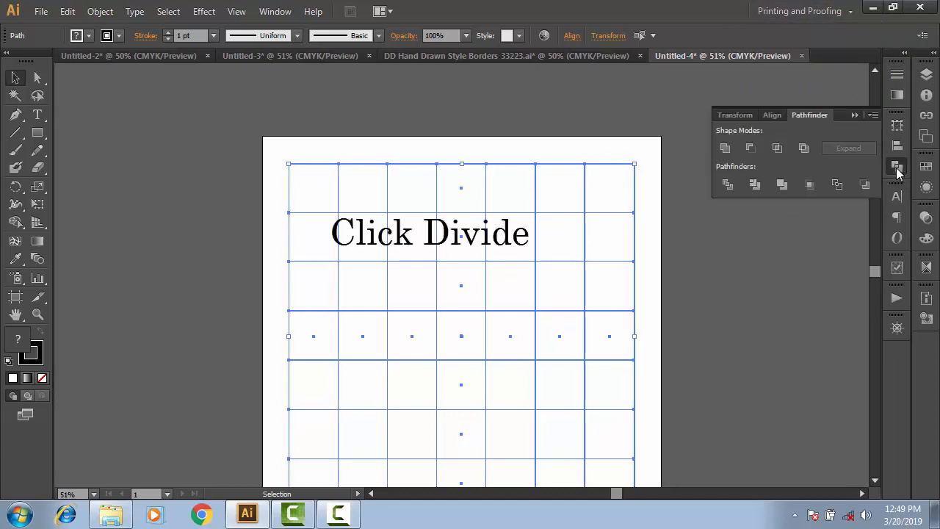
click(728, 185)
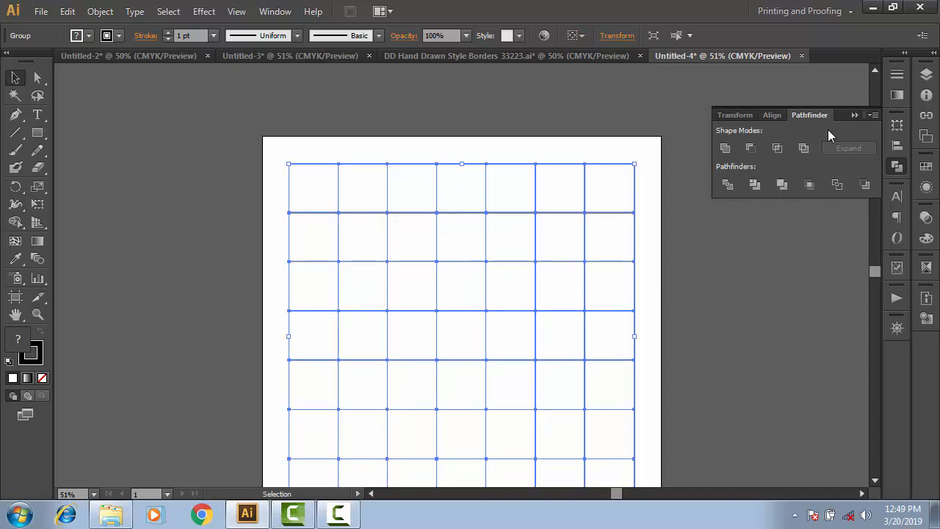
click(853, 116)
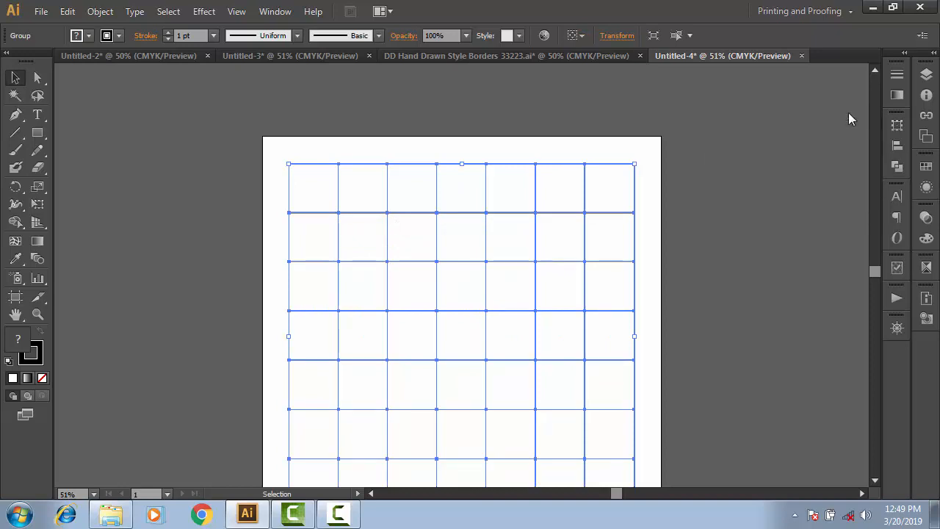
Ungroup the divided grid so each square is a separate object, and clear the selection.
scroll(848, 113, down, 2)
click(791, 155)
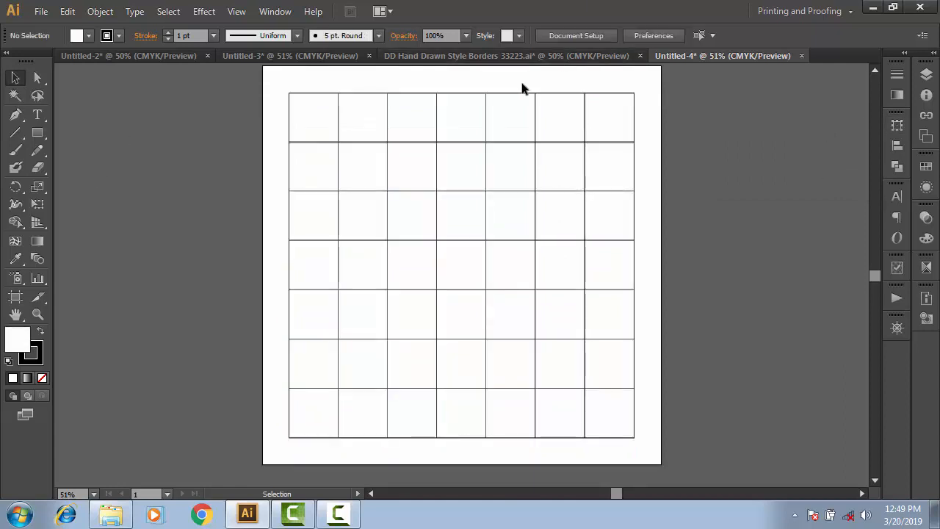
click(293, 131)
right_click(292, 133)
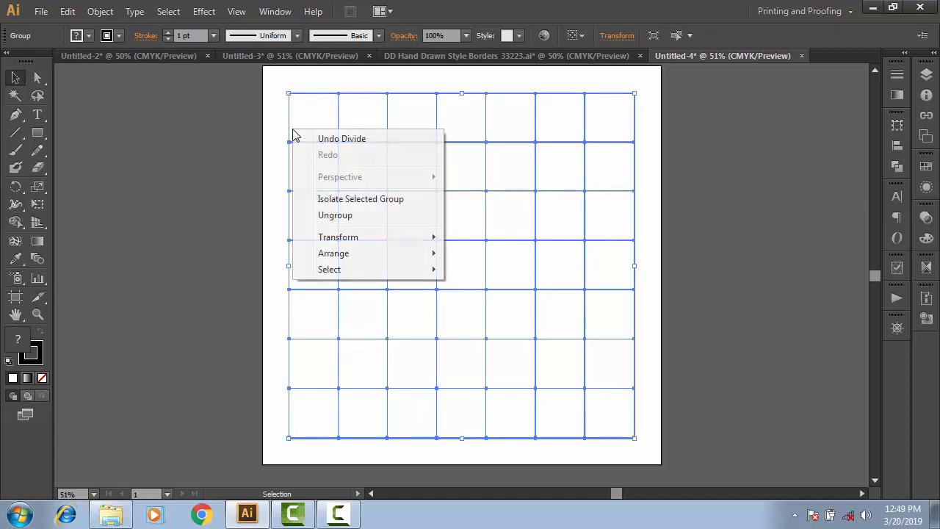
click(334, 218)
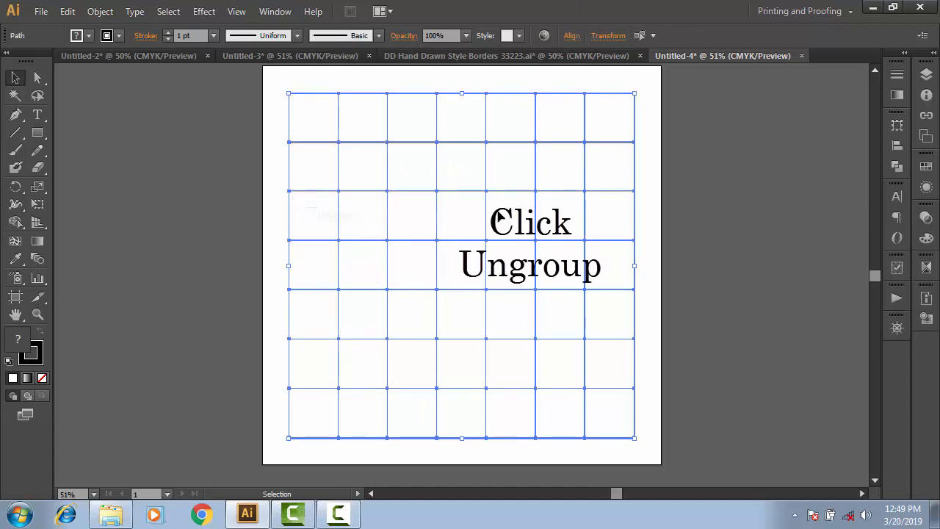
click(769, 192)
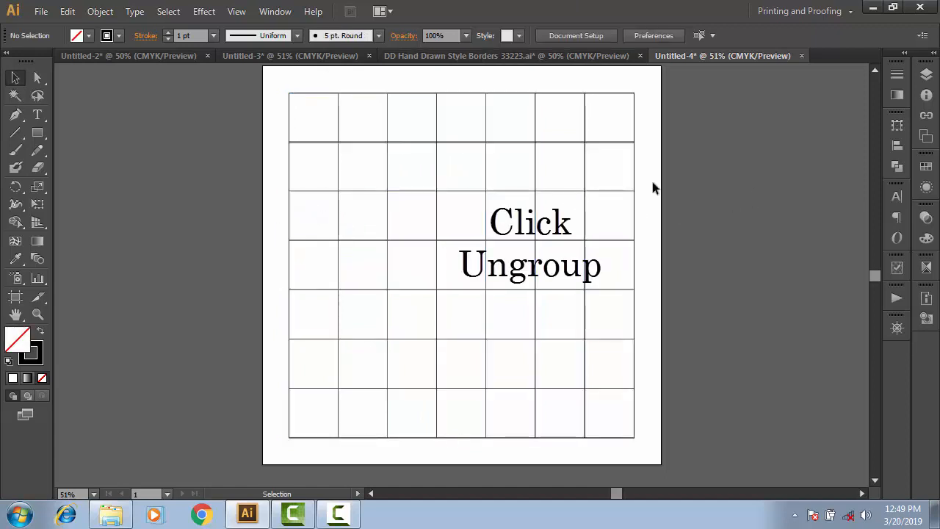
Select every other square of the grid in a checkerboard pattern, starting with the corner squares, and fill them with black.
click(321, 129)
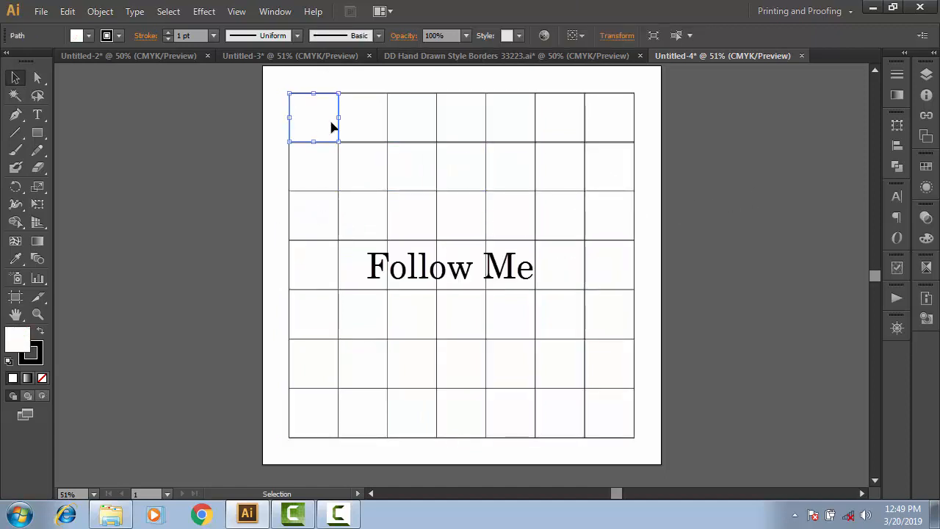
shift+click(404, 118)
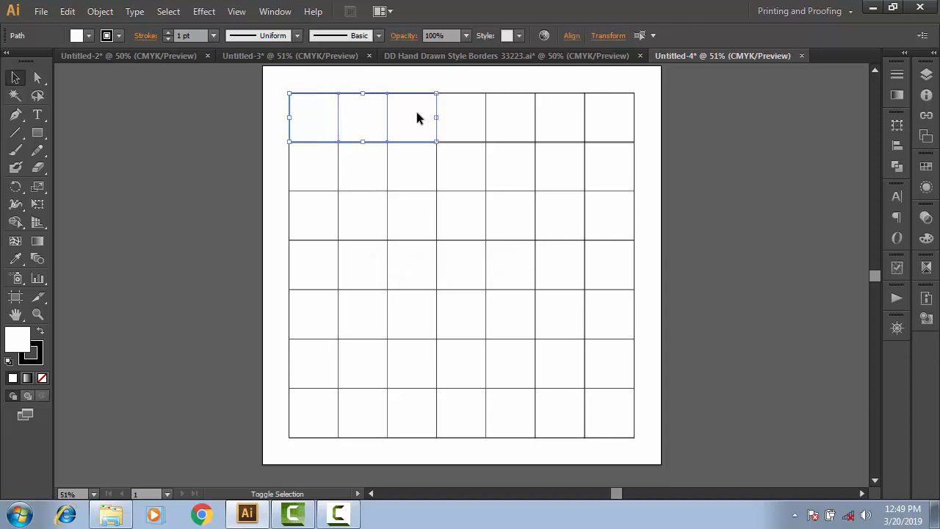
shift+click(614, 116)
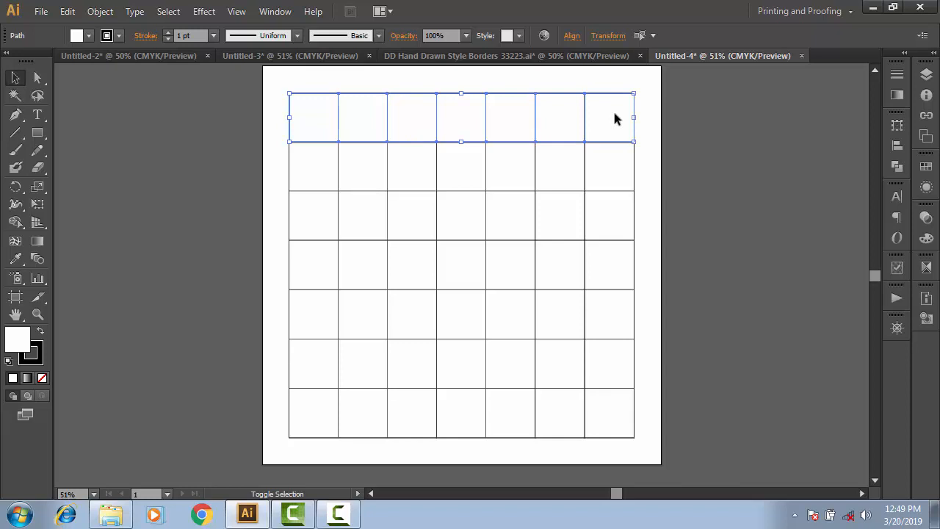
shift+click(620, 218)
shift+click(517, 218)
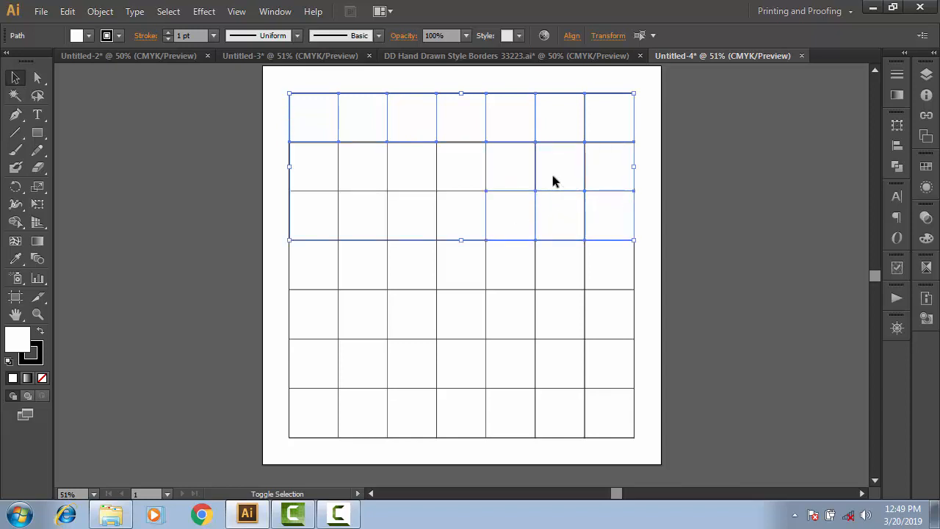
shift+click(441, 196)
shift+click(394, 209)
shift+click(453, 173)
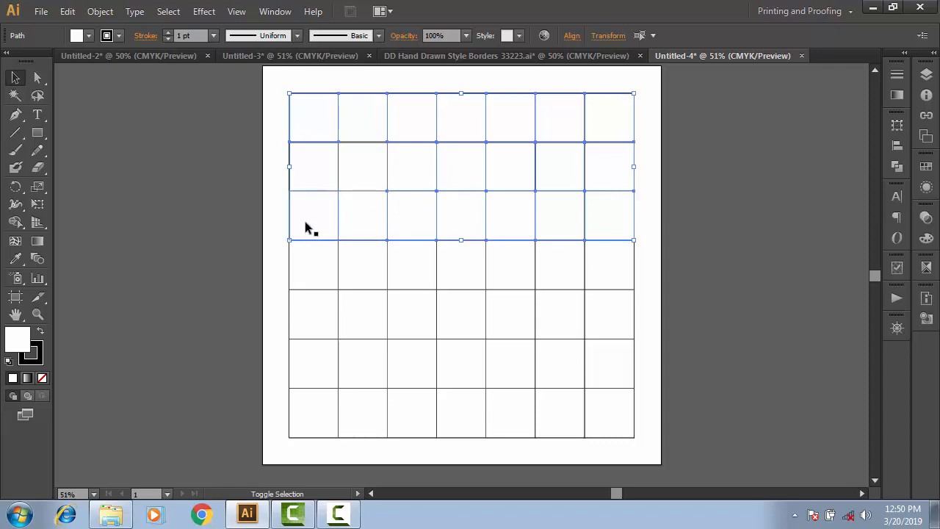
shift+click(354, 304)
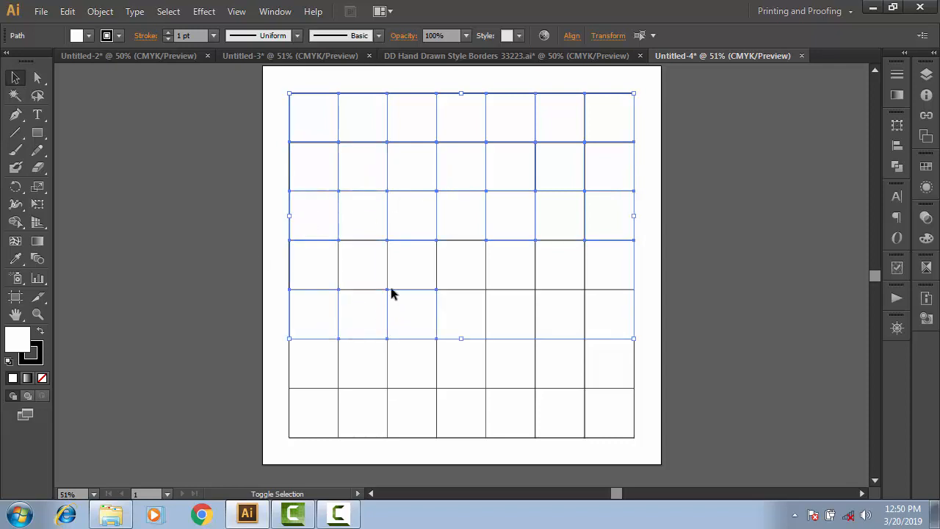
shift+click(461, 276)
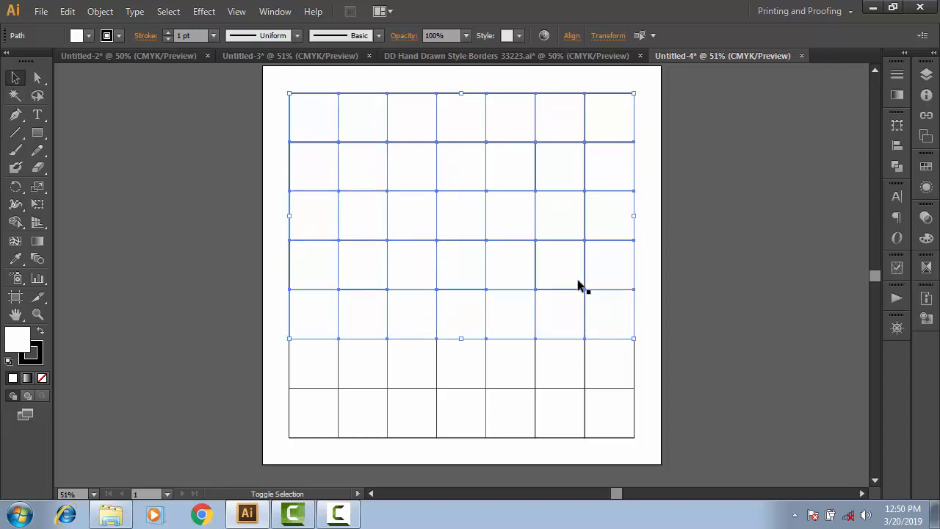
shift+click(312, 407)
shift+click(403, 407)
shift+click(375, 369)
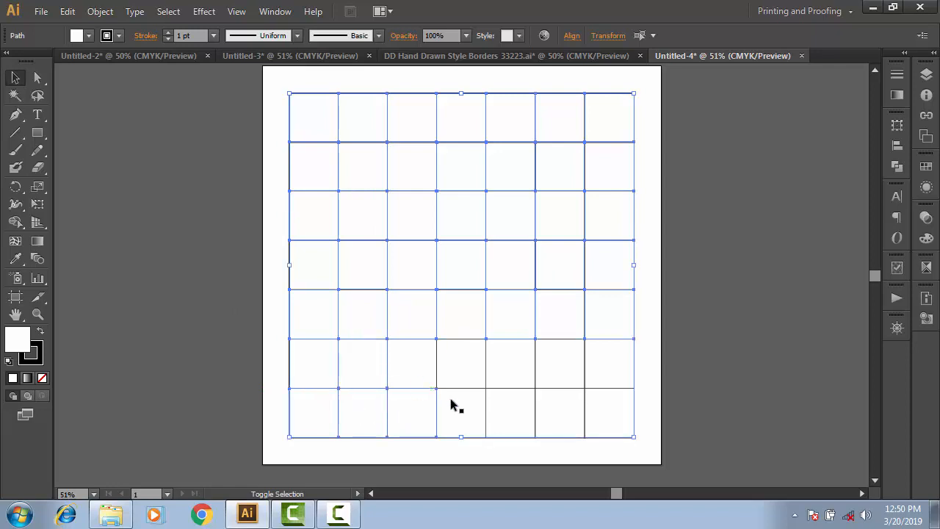
shift+click(509, 410)
shift+click(480, 372)
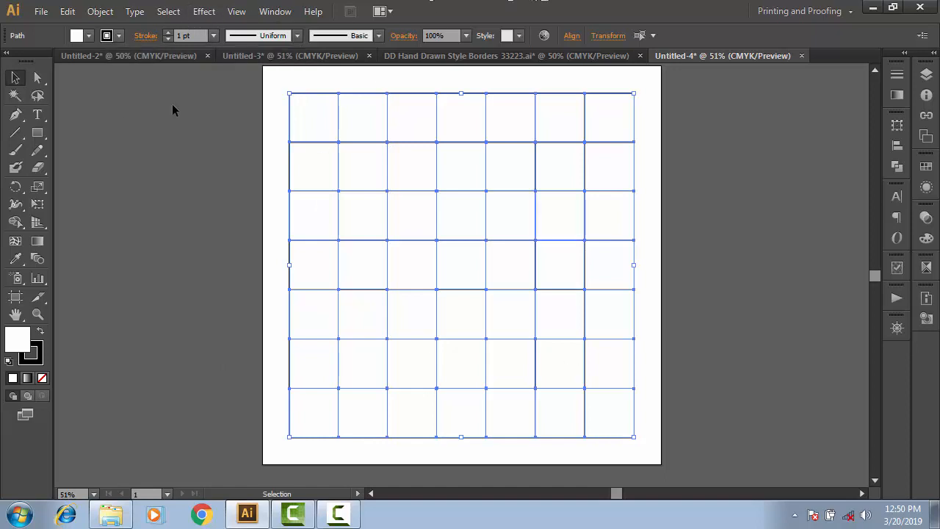
click(88, 35)
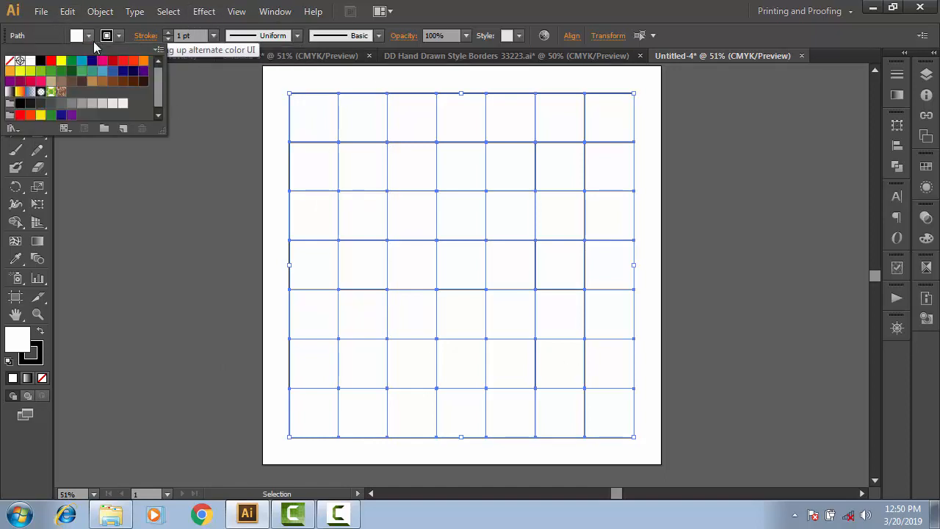
click(41, 63)
click(186, 252)
click(186, 251)
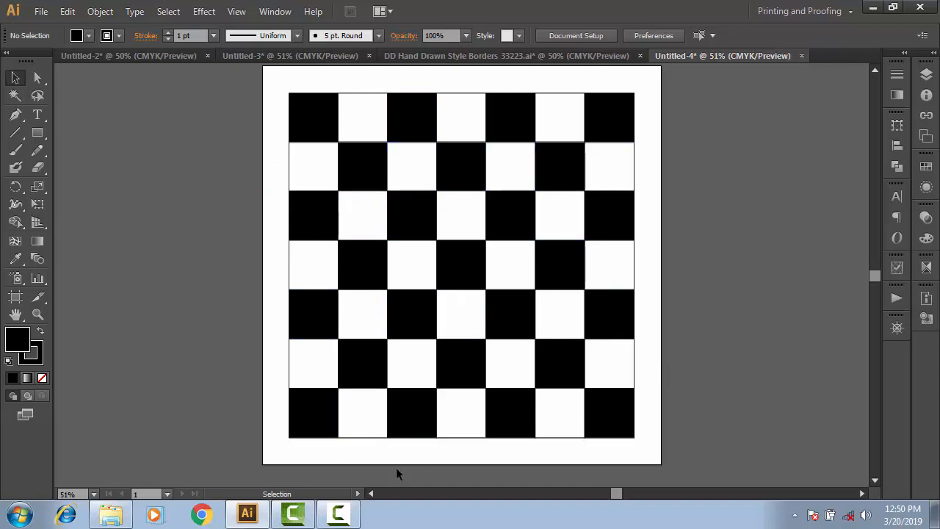
Review the finished bordered board in Untitled-3 and the border designs in DD Hand Drawn Style Borders 33223.ai.
scroll(396, 474, down, 1)
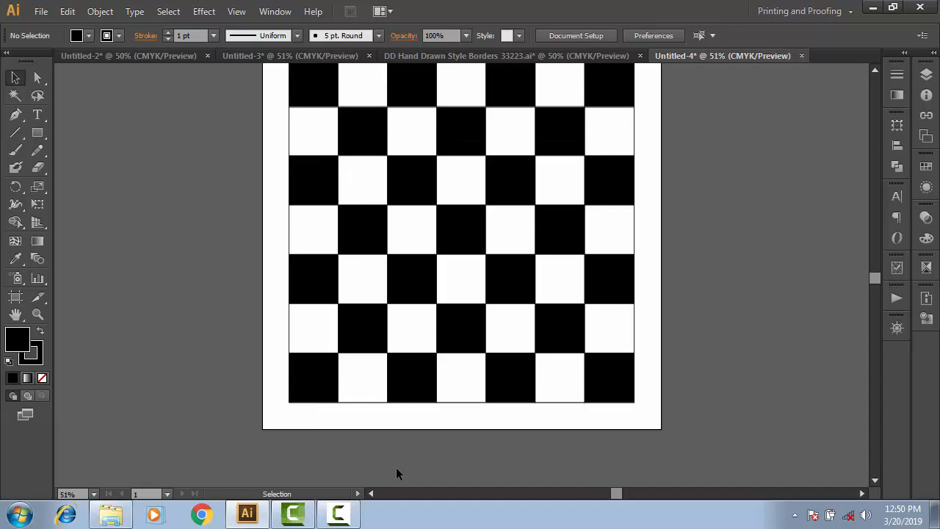
scroll(387, 248, up, 1)
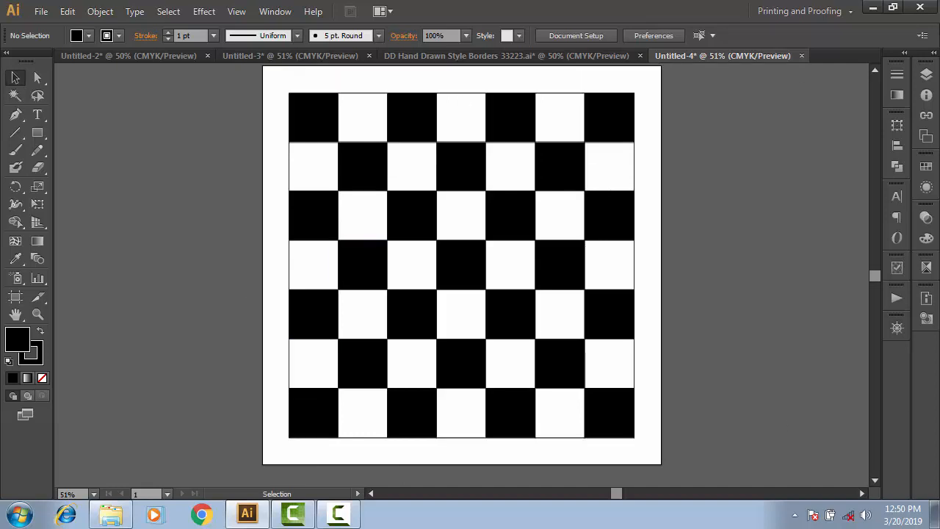
click(279, 57)
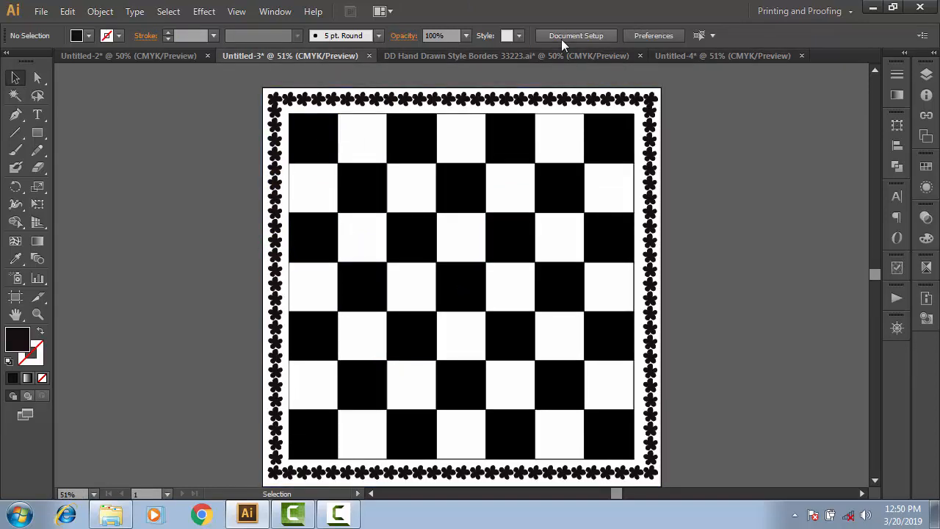
click(679, 54)
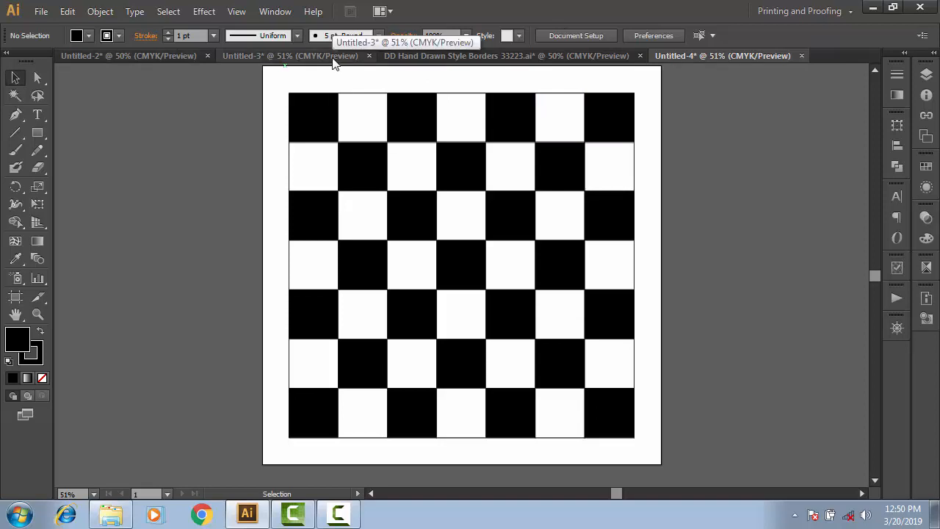
click(434, 56)
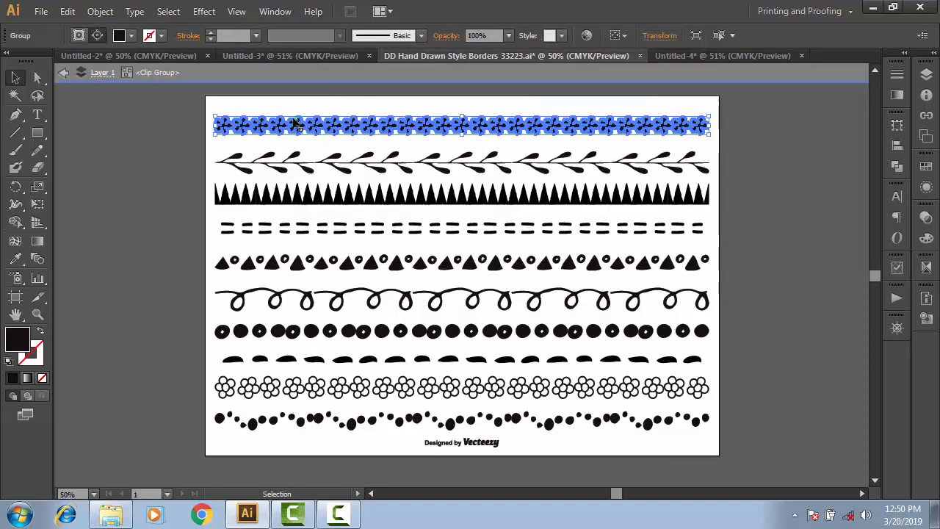
click(741, 123)
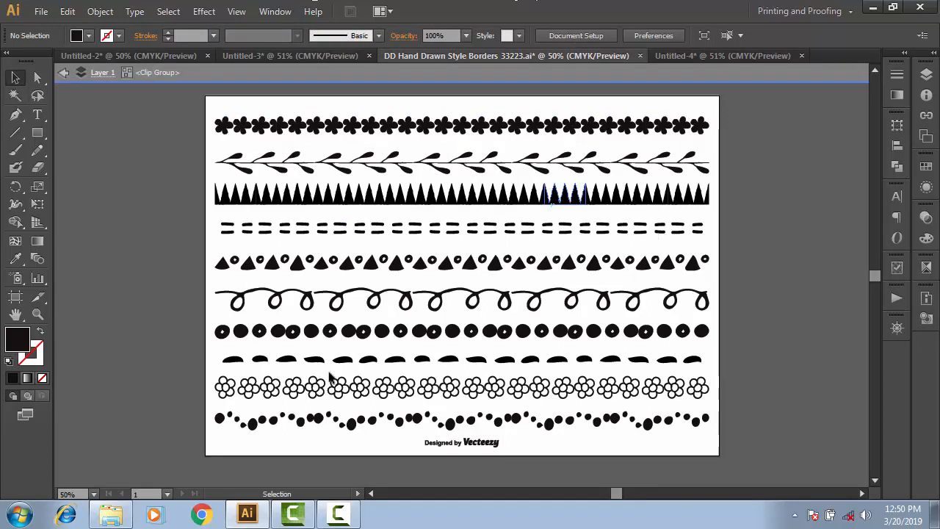
click(504, 168)
click(415, 192)
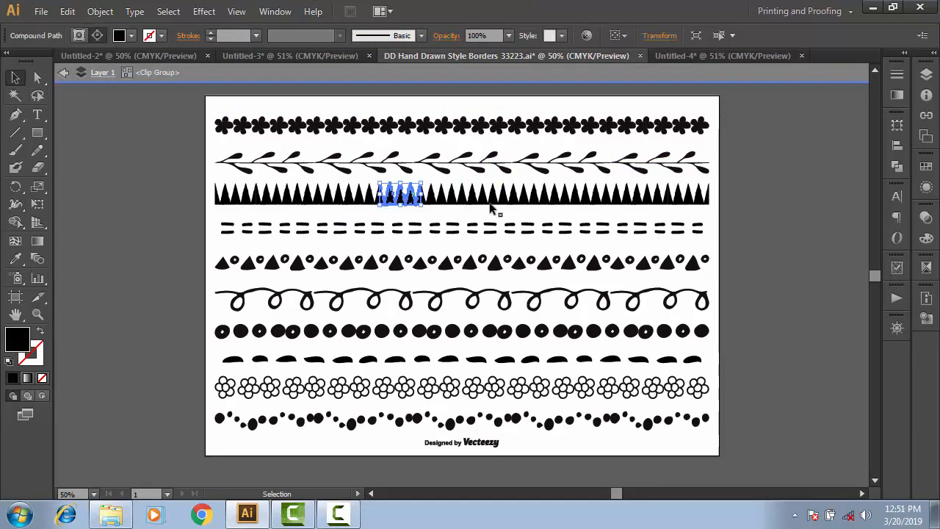
click(655, 213)
scroll(412, 359, down, 2)
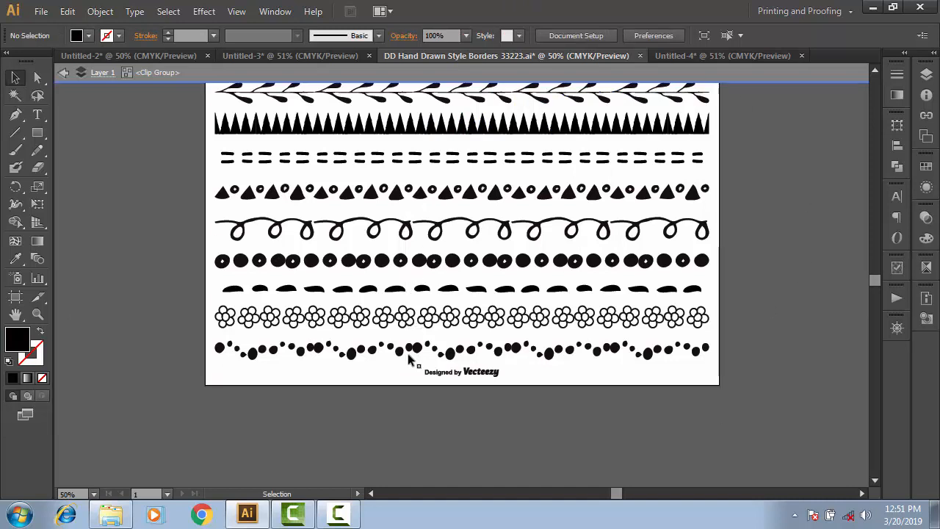
scroll(473, 316, up, 2)
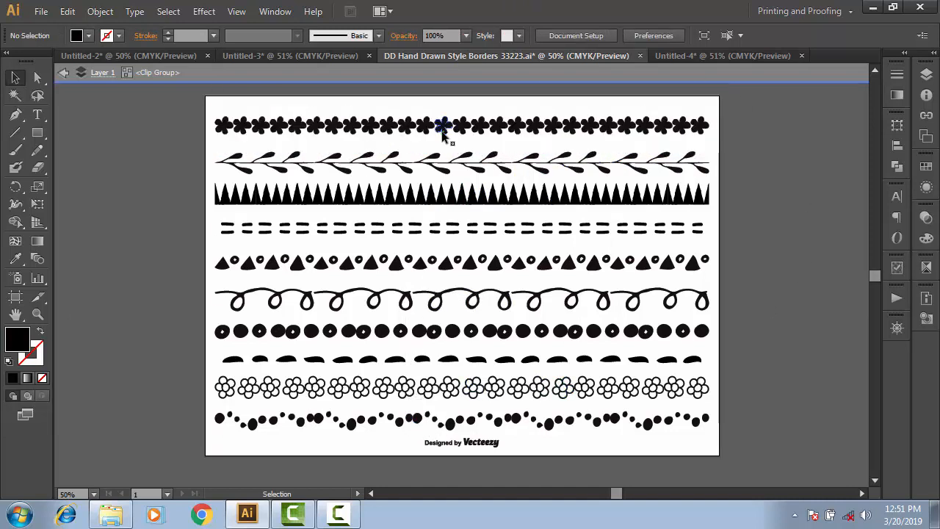
Copy the solid black flower border from the borders document into Untitled-4 and scale it down to roughly the artboard's width.
click(470, 129)
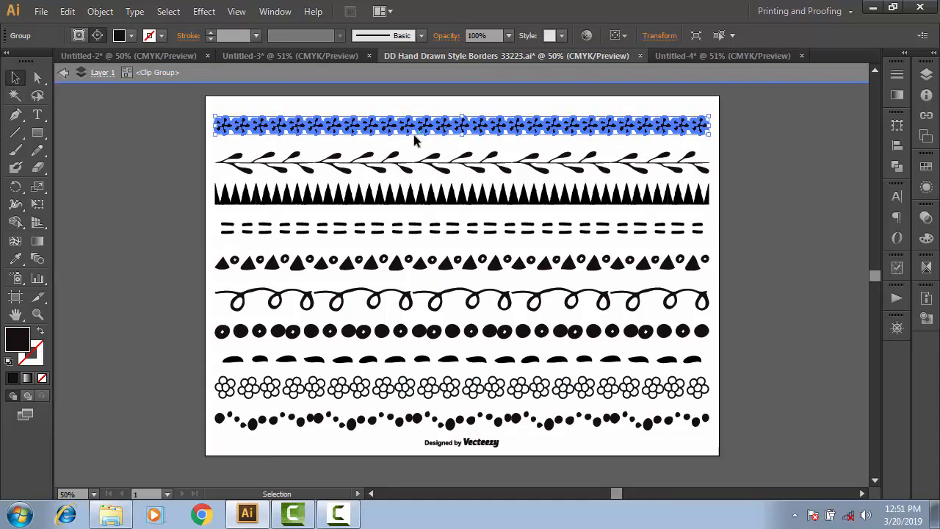
click(762, 56)
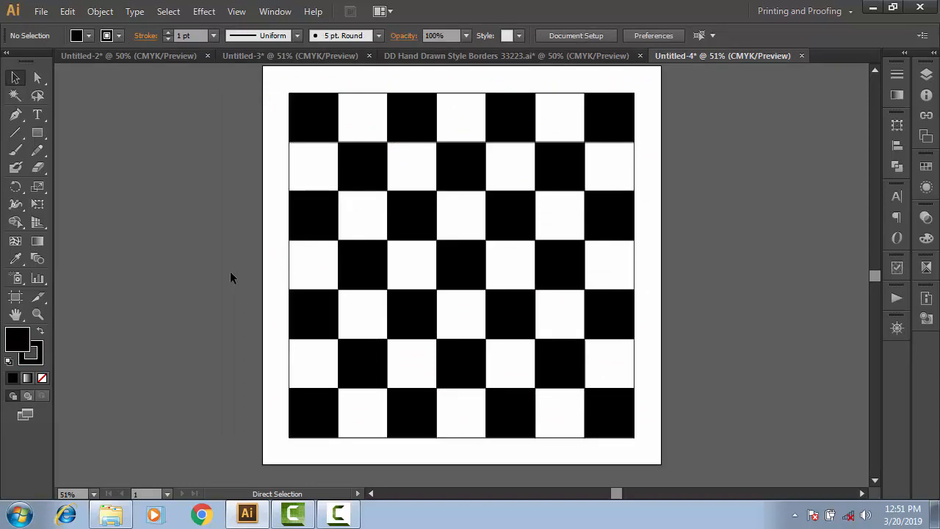
key(ctrl+v)
drag(714, 275, 668, 273)
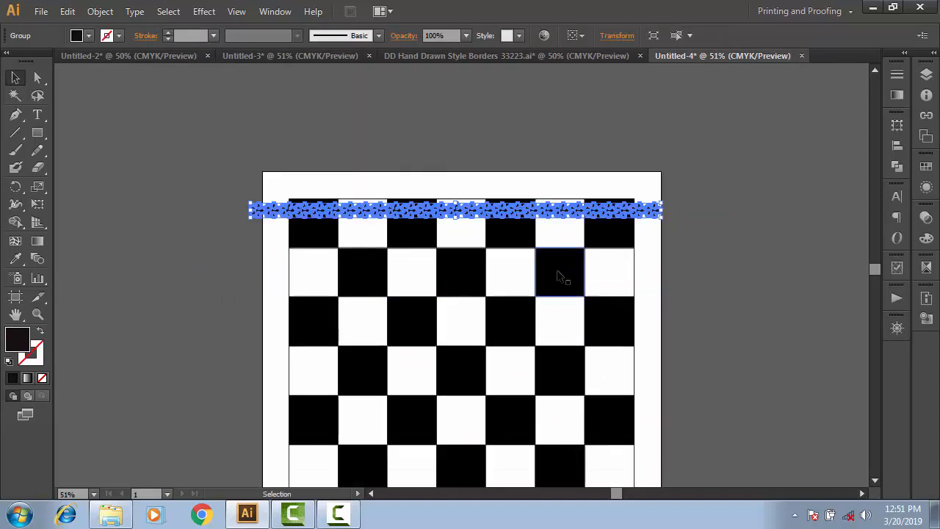
Move the flower border into the white margin above the squares and scale it to fit just inside the artboard's side edges.
key(Up)
key(Up)
key(Up)
key(Up)
key(Up)
key(Up)
key(Up)
key(Up)
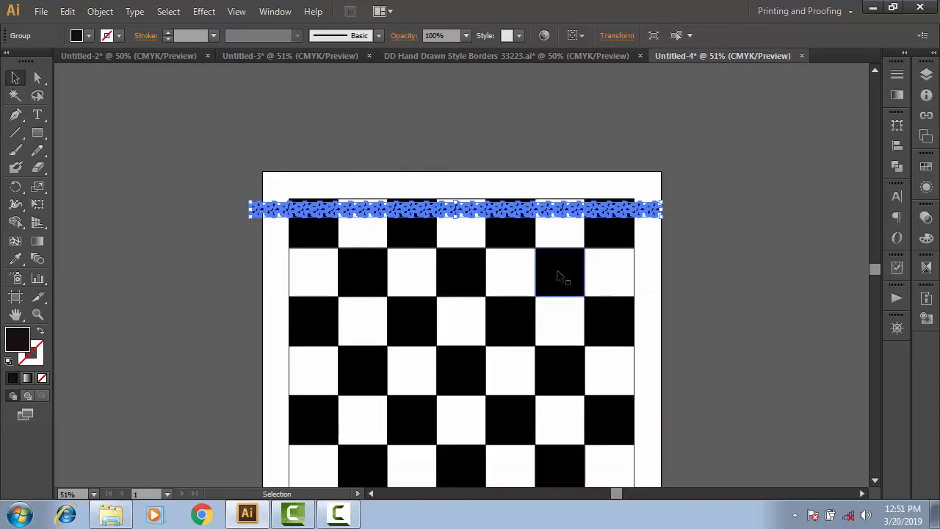
drag(663, 195, 610, 189)
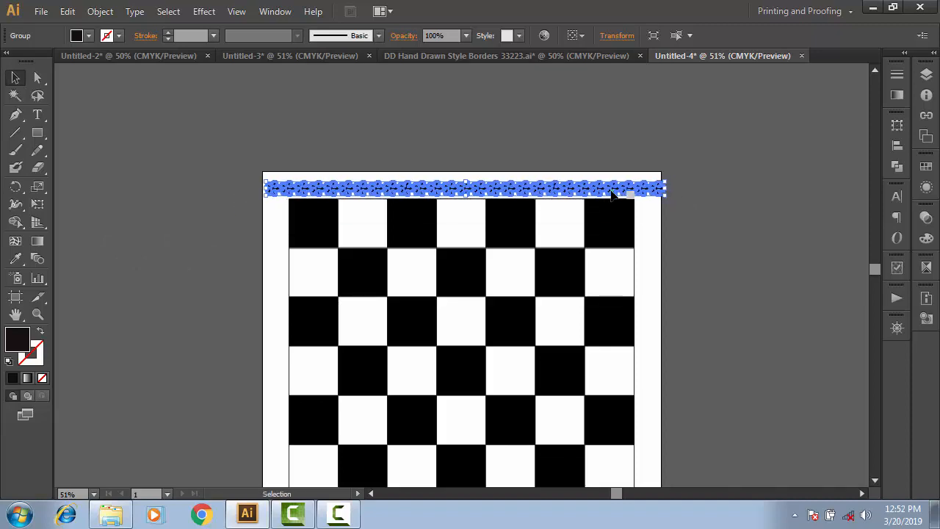
click(742, 179)
click(650, 188)
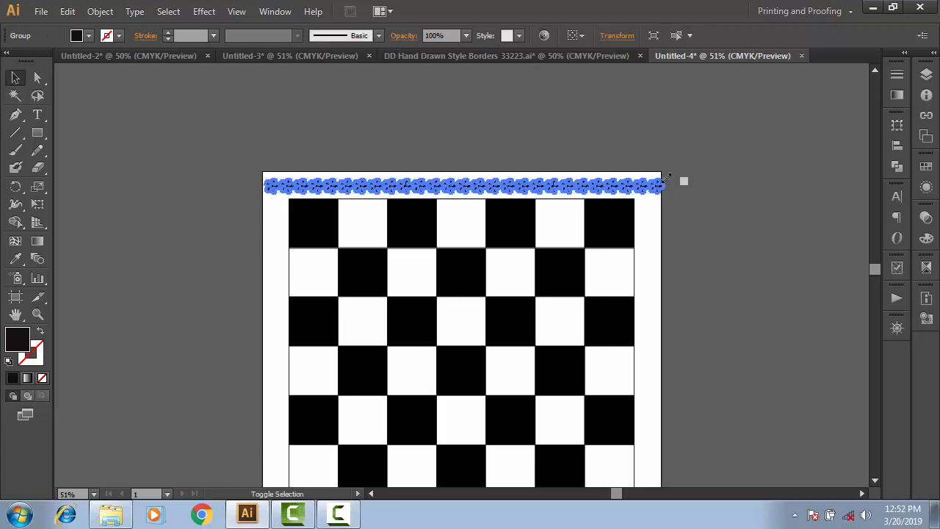
drag(646, 181, 660, 168)
click(732, 139)
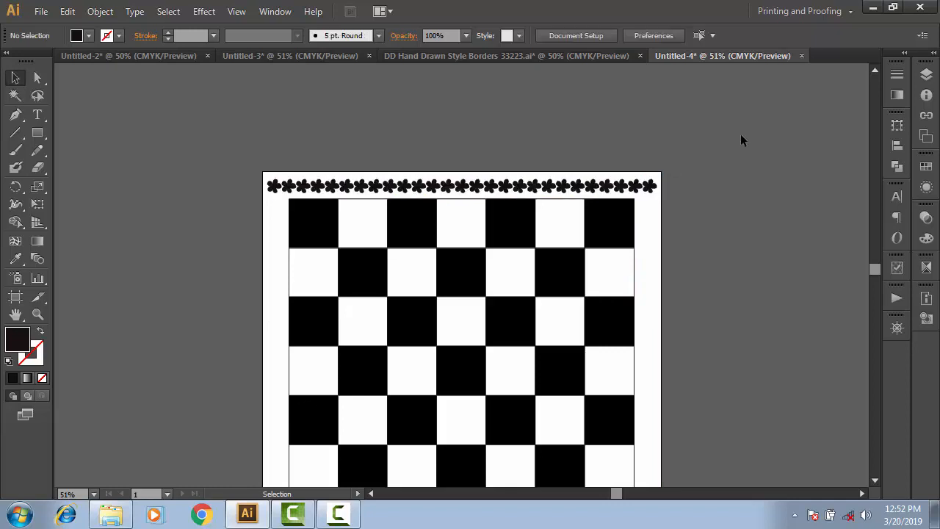
Duplicate the flower border into the white margin below the squares and delete the extra copy lying across the board.
click(460, 189)
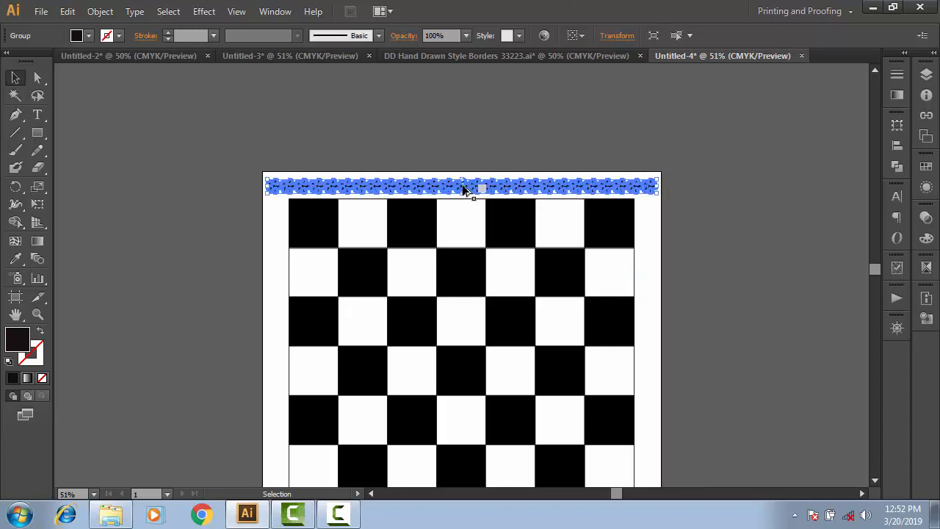
drag(463, 190, 522, 436)
scroll(523, 330, down, 3)
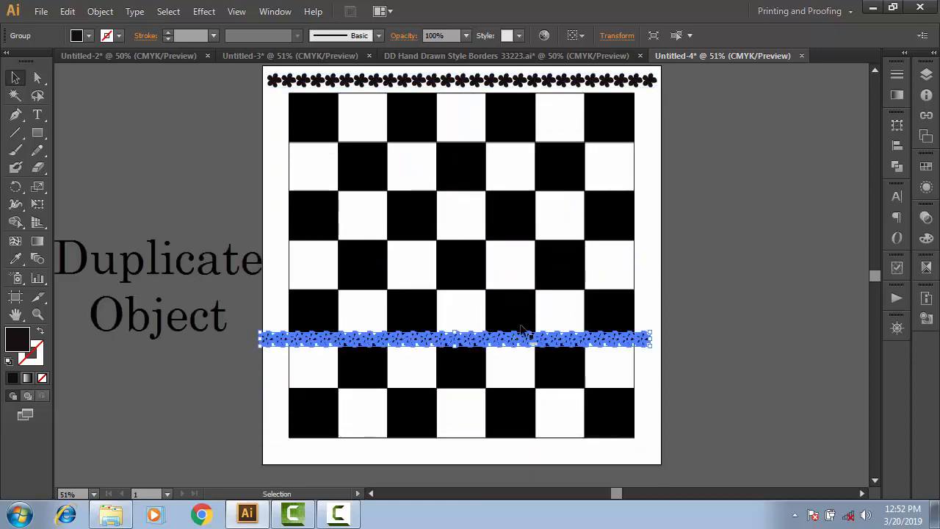
scroll(520, 329, down, 3)
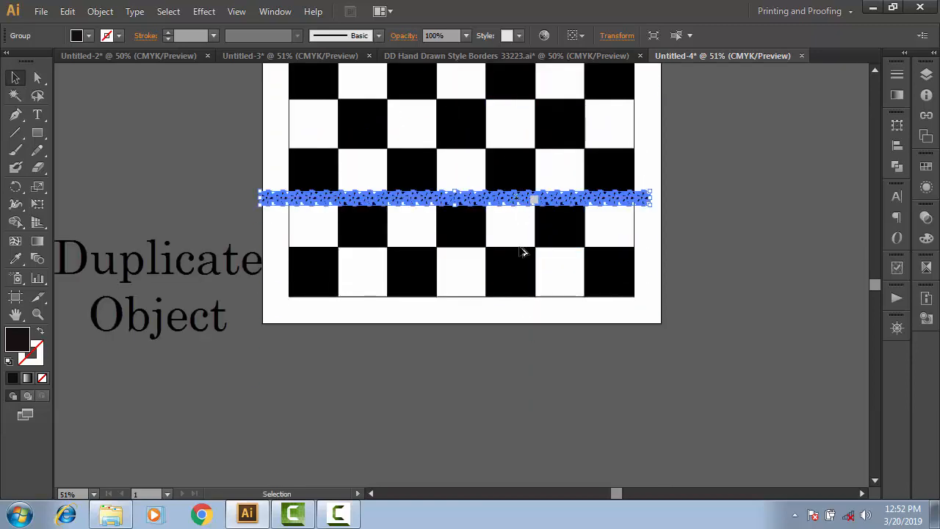
drag(523, 199, 524, 308)
click(621, 204)
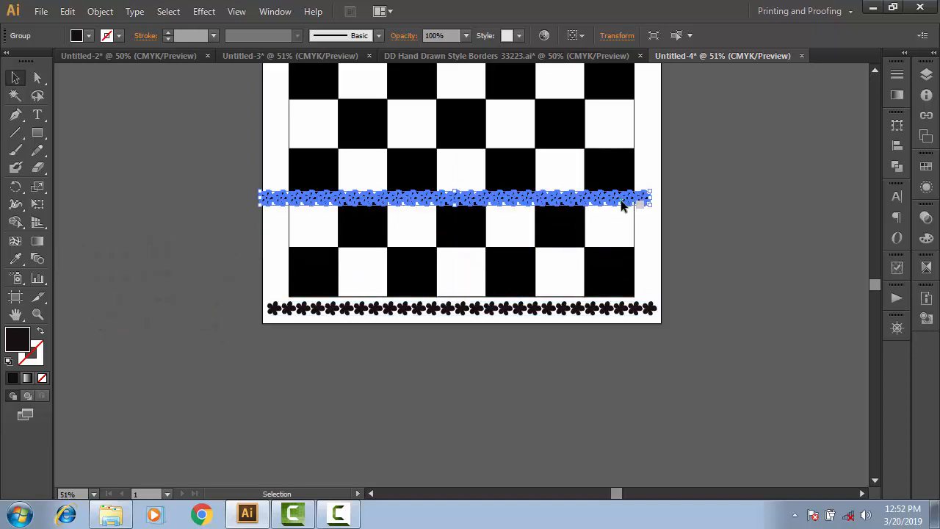
key(Delete)
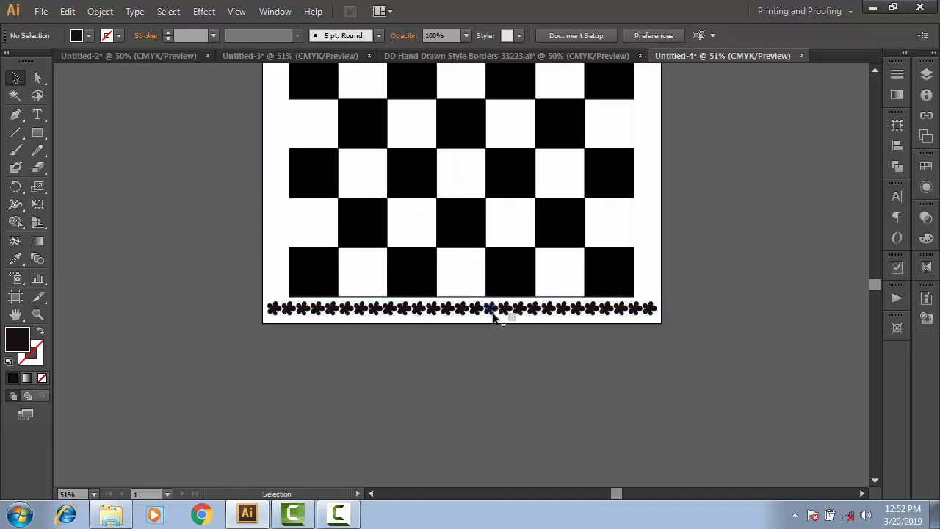
click(494, 314)
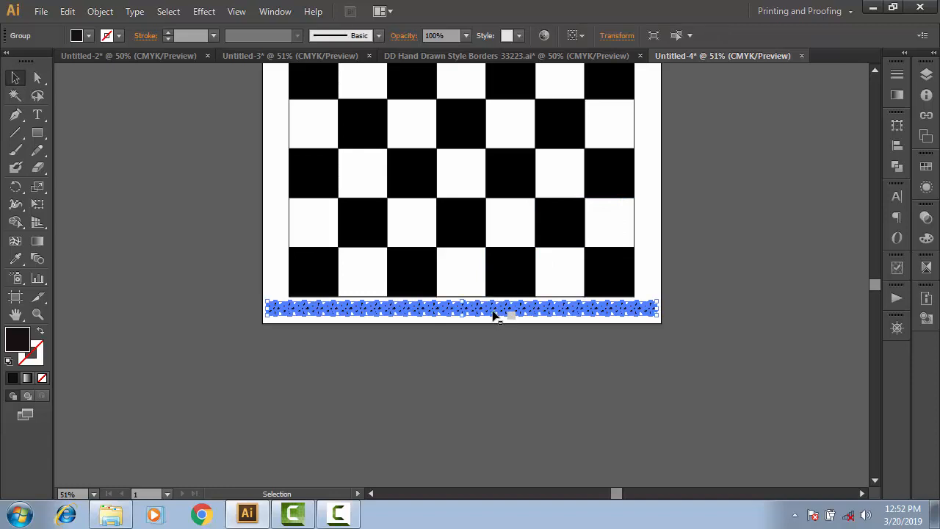
click(767, 230)
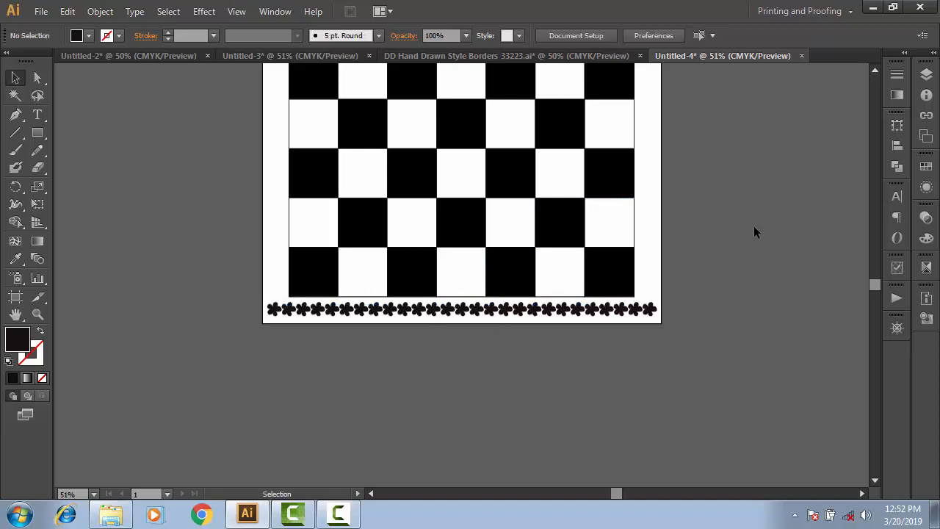
Duplicate the flower border above the squares, rotate the copy 90 degrees and place it upright in the board's left margin.
scroll(754, 230, up, 5)
click(440, 150)
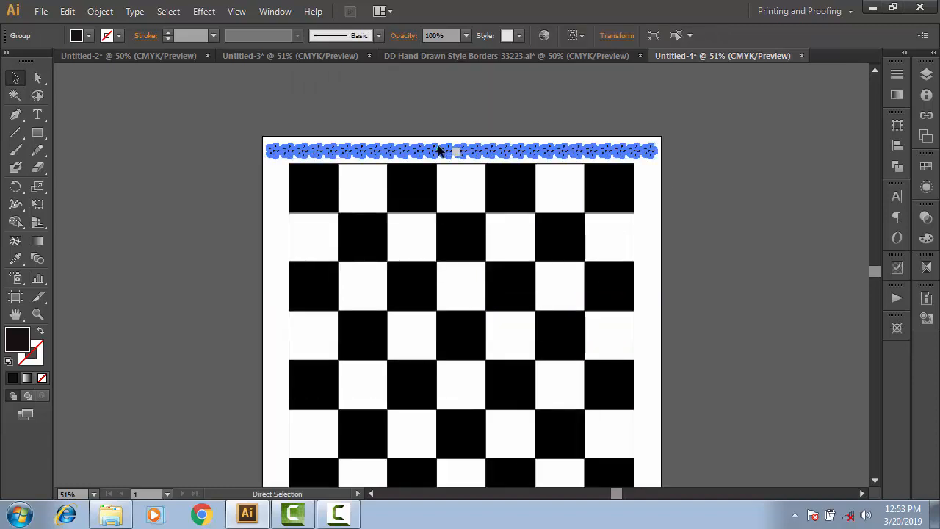
drag(438, 151, 439, 276)
drag(660, 270, 274, 293)
scroll(273, 294, down, 3)
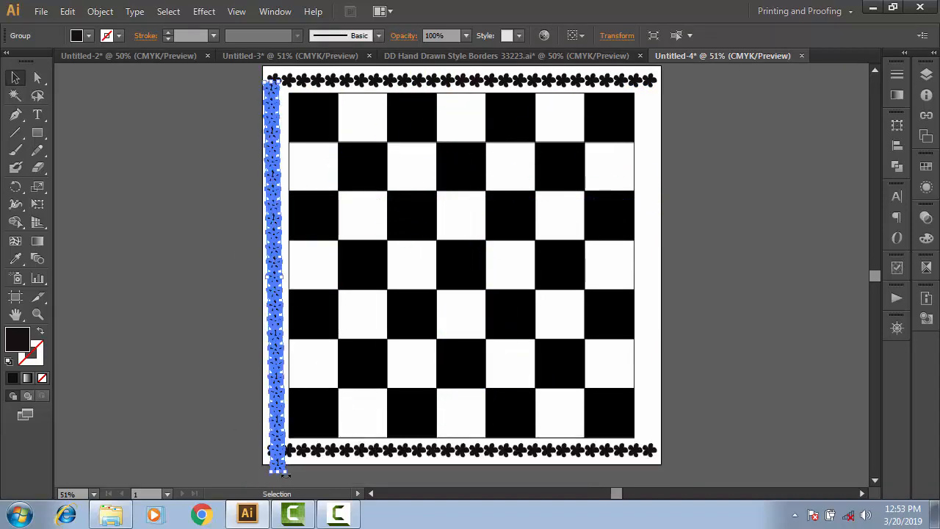
drag(287, 475, 282, 465)
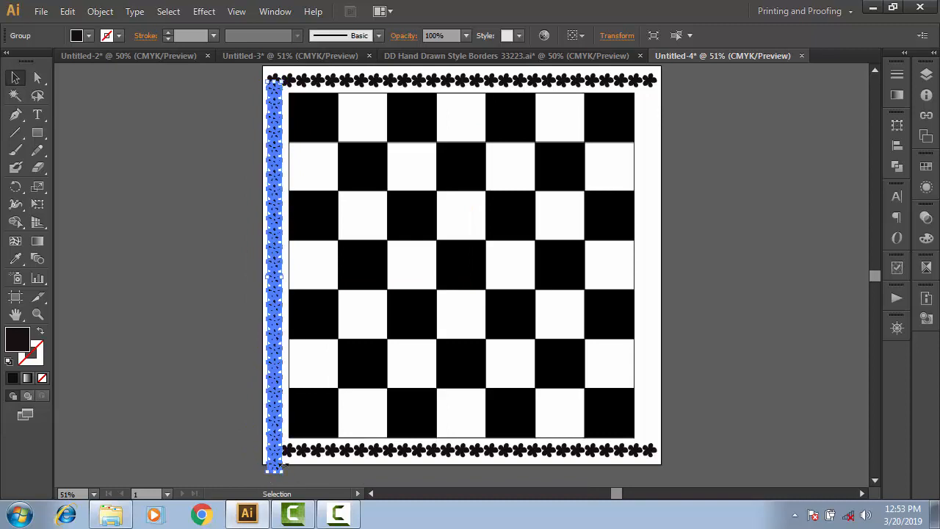
Nudge the vertical flower border upward until its lowest flower lines up with the row of flowers below the squares.
key(Up)
key(Up)
key(Up)
key(Up)
key(Up)
key(Up)
key(Up)
key(Up)
key(Up)
key(Up)
key(Up)
key(Up)
key(Up)
key(Up)
key(Up)
key(Up)
key(Up)
key(Up)
key(Up)
key(Up)
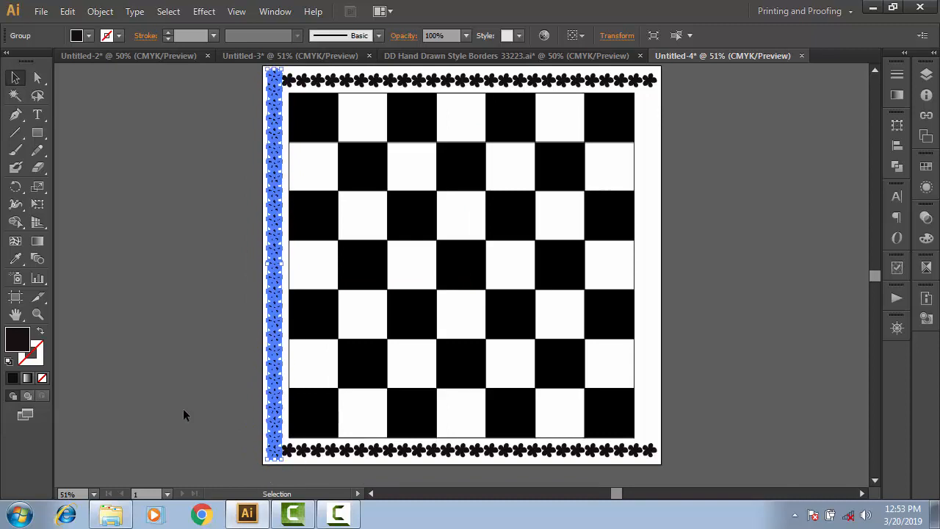
key(Up)
key(Up)
key(Up)
key(Up)
key(Up)
key(Up)
key(Up)
key(Up)
key(Up)
key(Up)
click(184, 409)
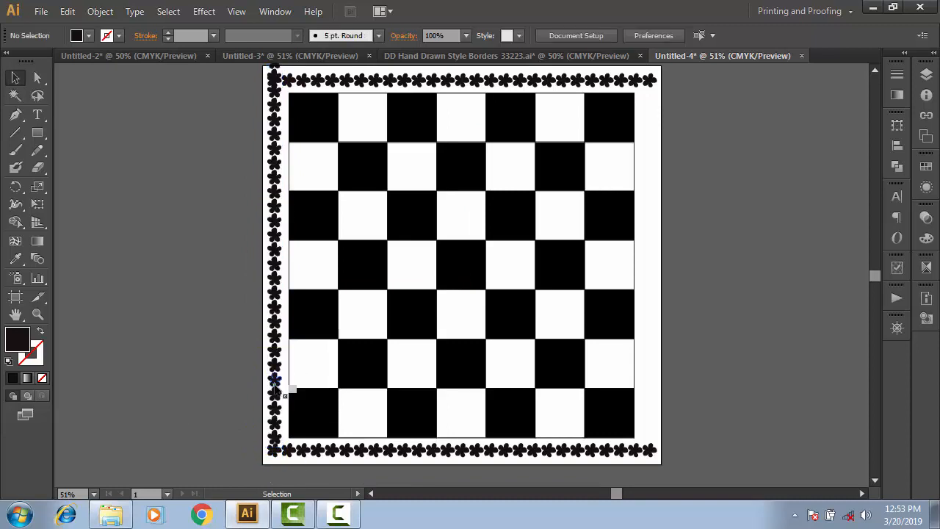
click(282, 387)
click(196, 407)
Duplicate the vertical flower border straight across into the board's right margin.
scroll(226, 369, up, 3)
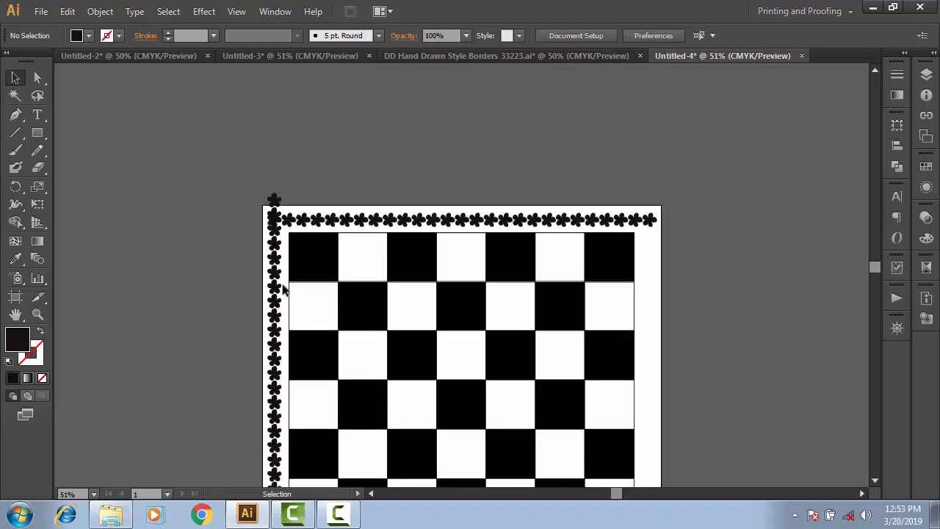
click(278, 309)
shift+click(279, 305)
click(276, 312)
shift+click(276, 312)
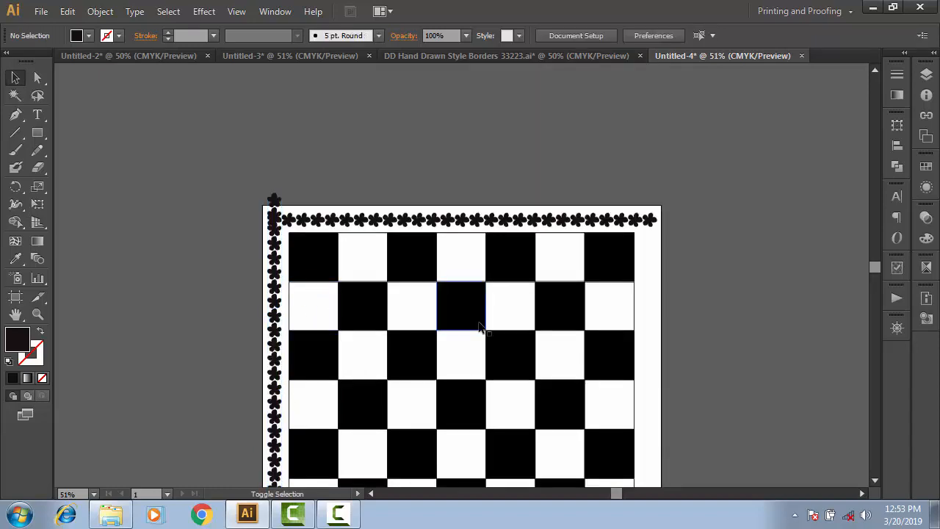
drag(276, 334, 653, 331)
scroll(654, 346, down, 4)
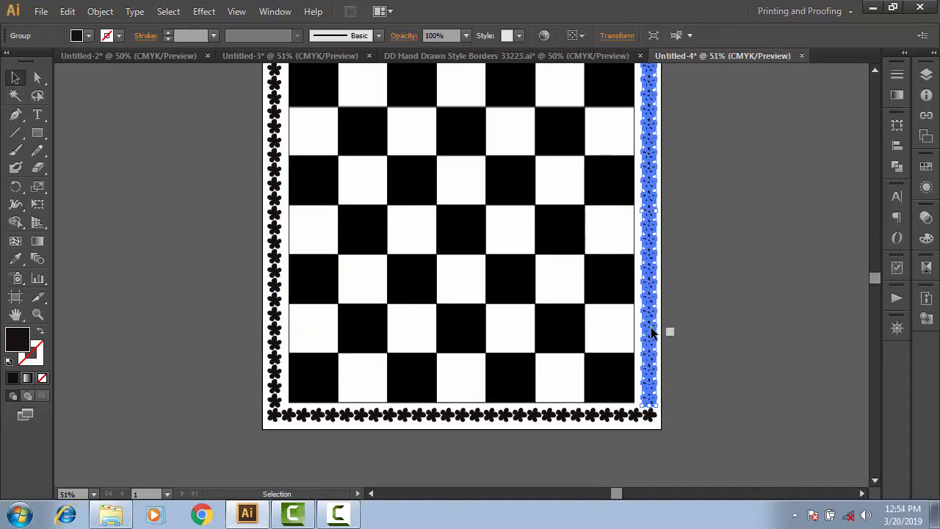
click(695, 325)
Ungroup the left flower border and delete the surplus flowers at the board's upper-left corner.
scroll(636, 328, up, 4)
click(272, 224)
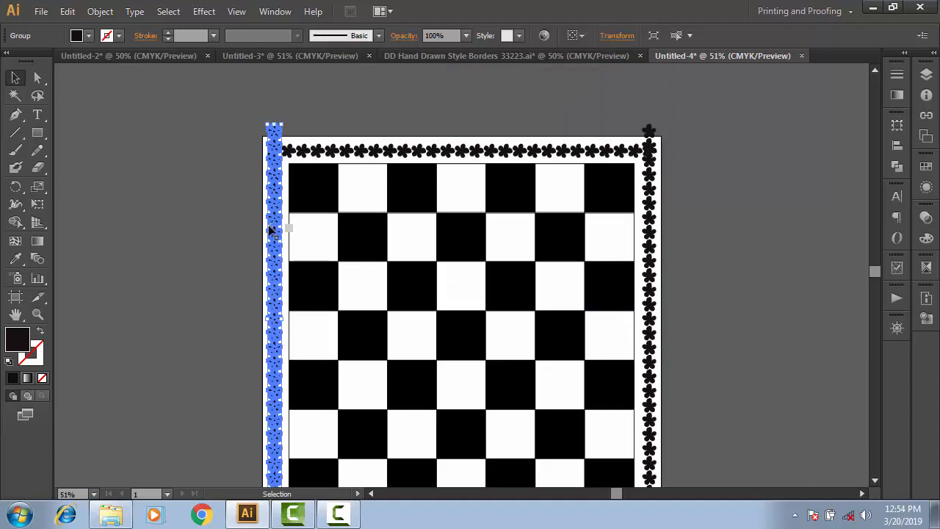
right_click(270, 226)
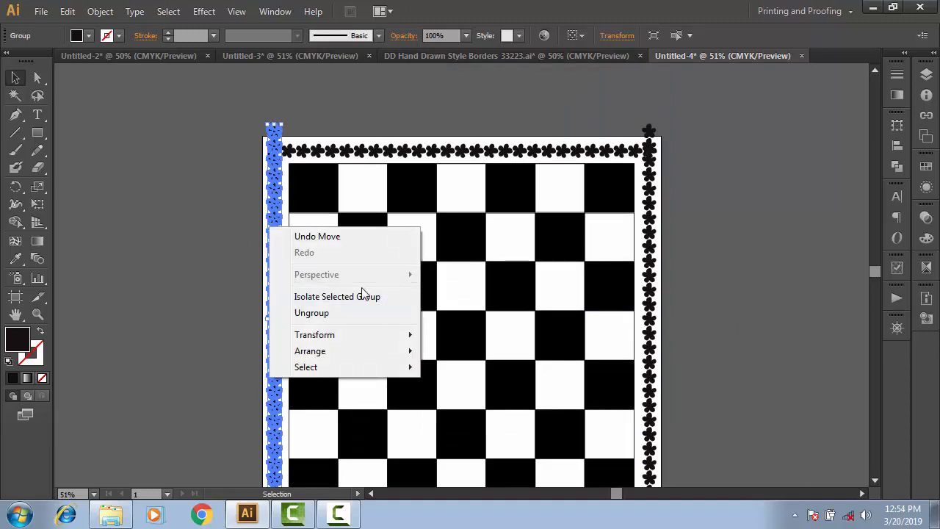
click(311, 312)
click(176, 162)
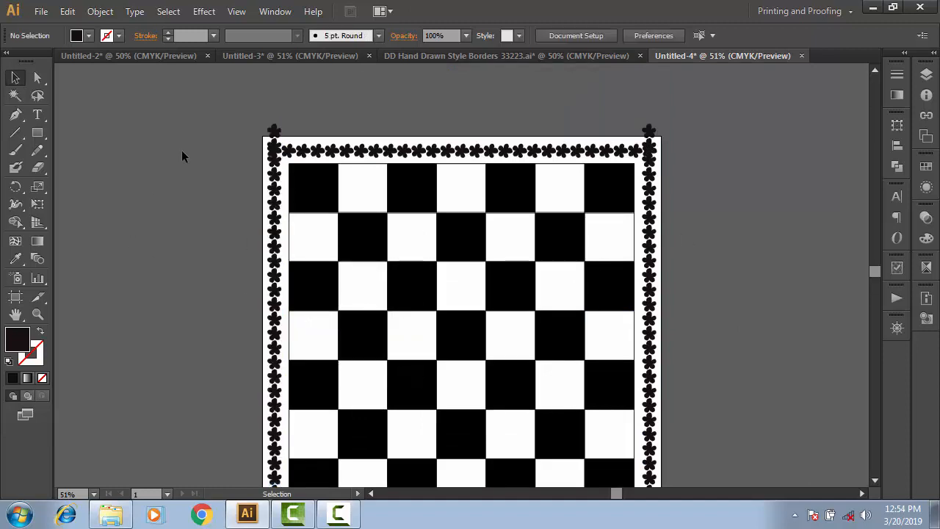
click(275, 131)
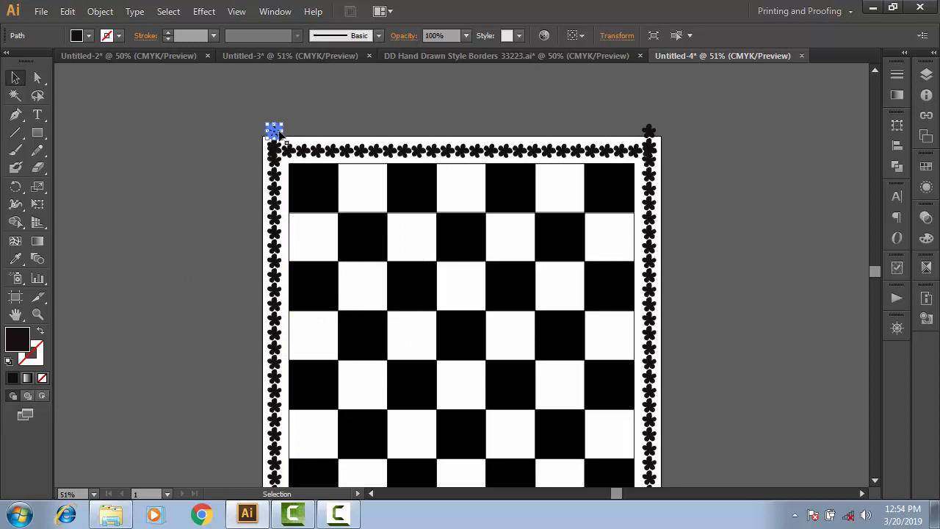
drag(280, 135, 279, 153)
click(182, 128)
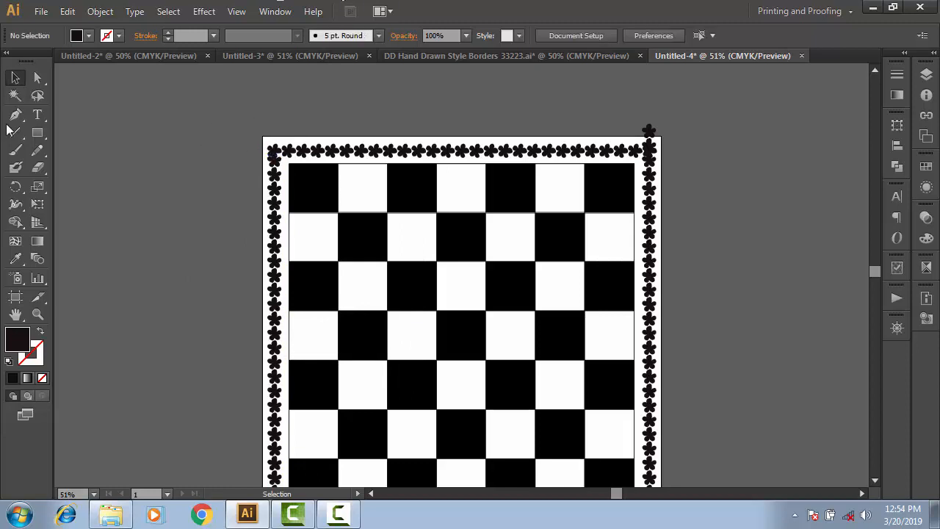
Ungroup the right flower border and delete the surplus flowers at the board's upper-right corner.
right_click(654, 149)
click(745, 128)
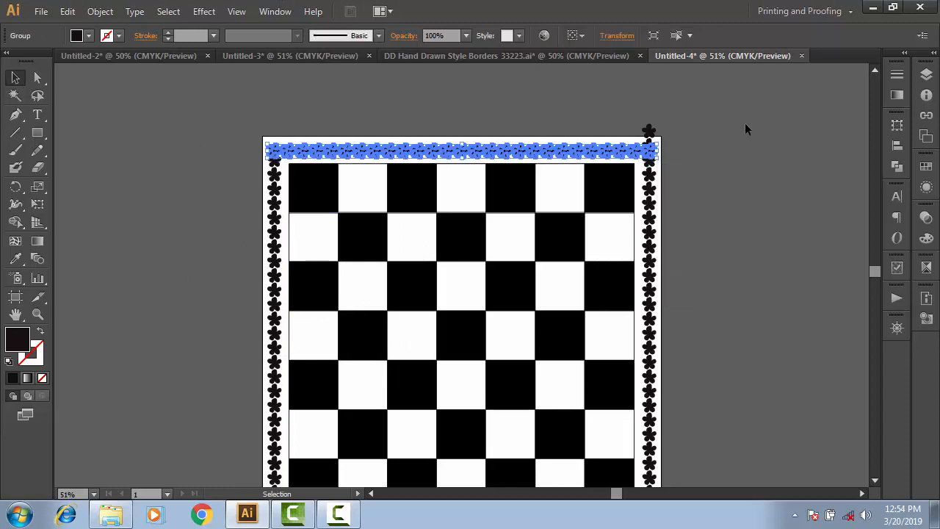
click(744, 129)
right_click(647, 132)
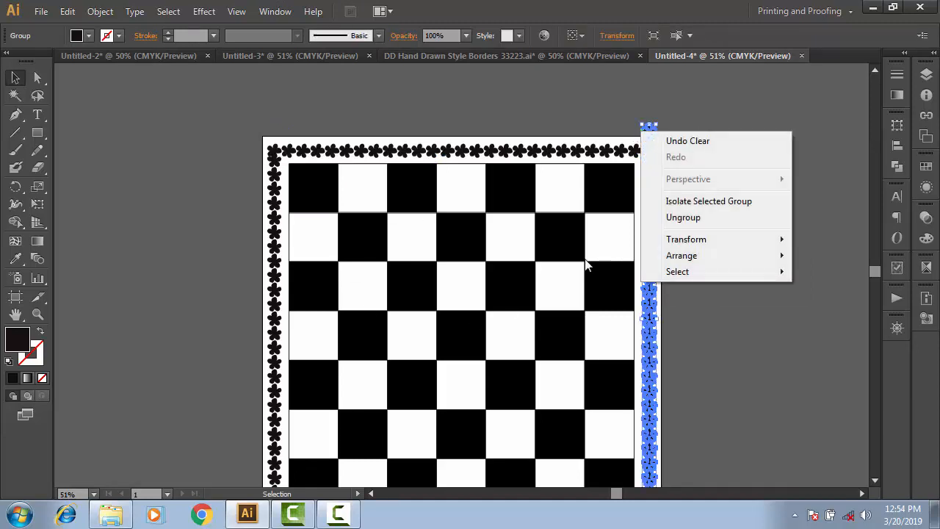
click(683, 217)
click(655, 116)
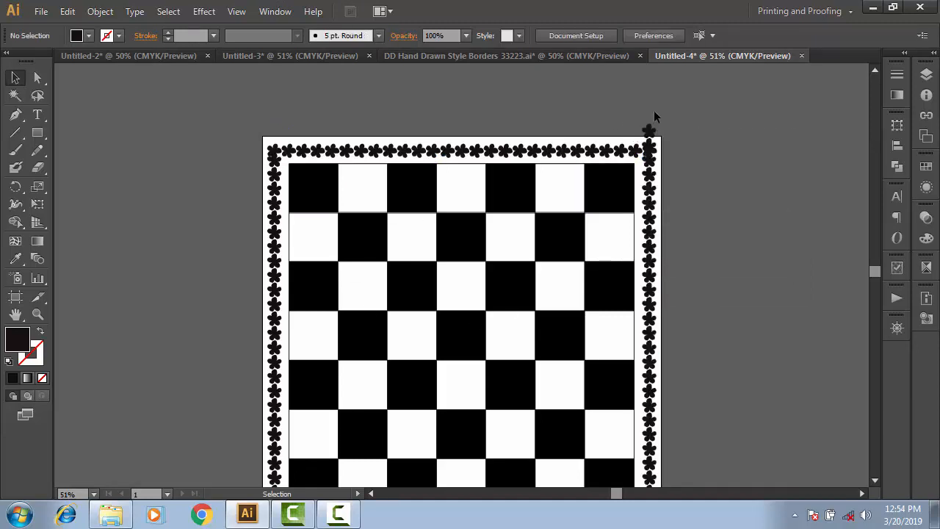
drag(648, 131, 648, 150)
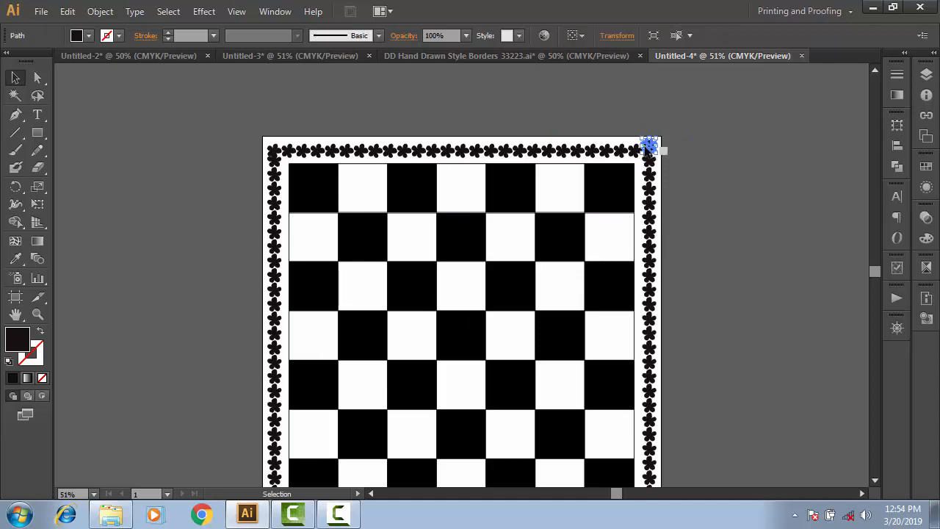
click(761, 107)
Check the completed flower border in Untitled-4 and compare it with the bordered board in Untitled-3.
scroll(762, 107, down, 4)
scroll(816, 80, up, 6)
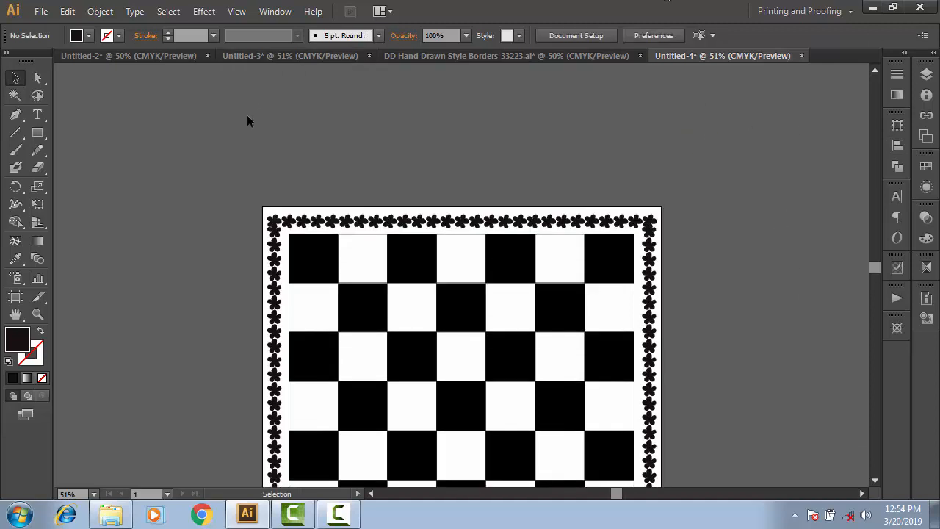
click(340, 55)
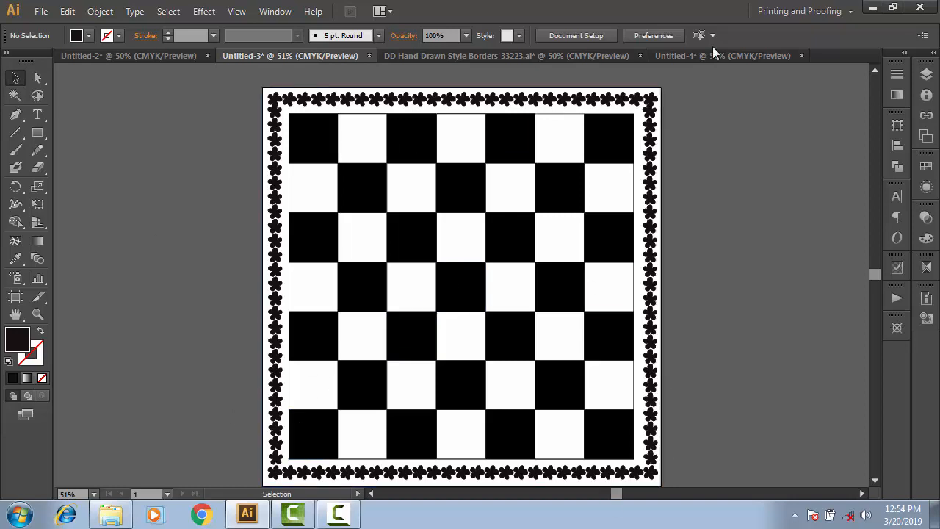
click(723, 56)
scroll(409, 318, down, 4)
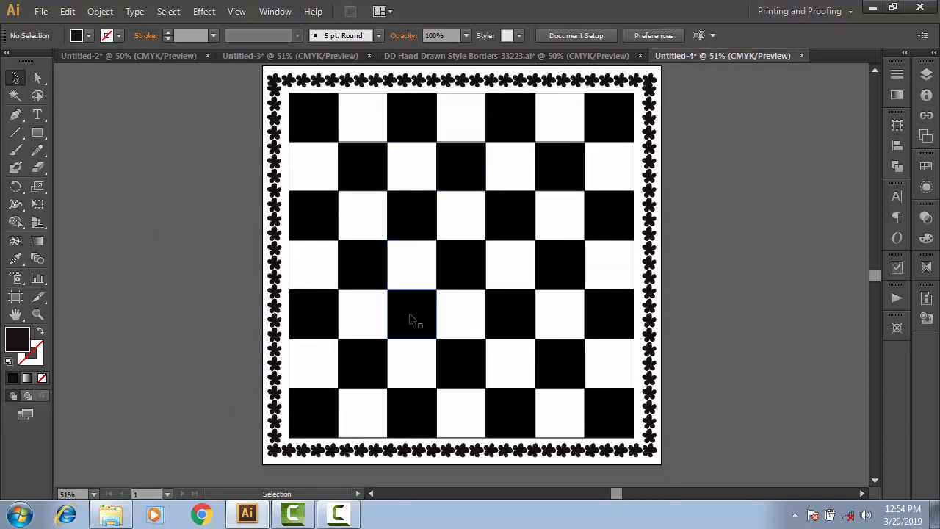